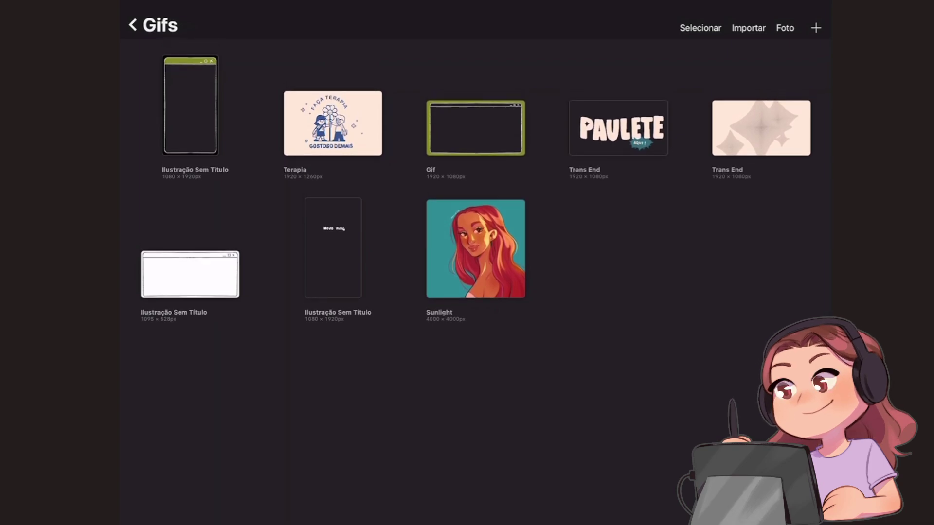
# Create a new canvas from the Youtube 1920 × 1080px preset
pyautogui.click(816, 28)
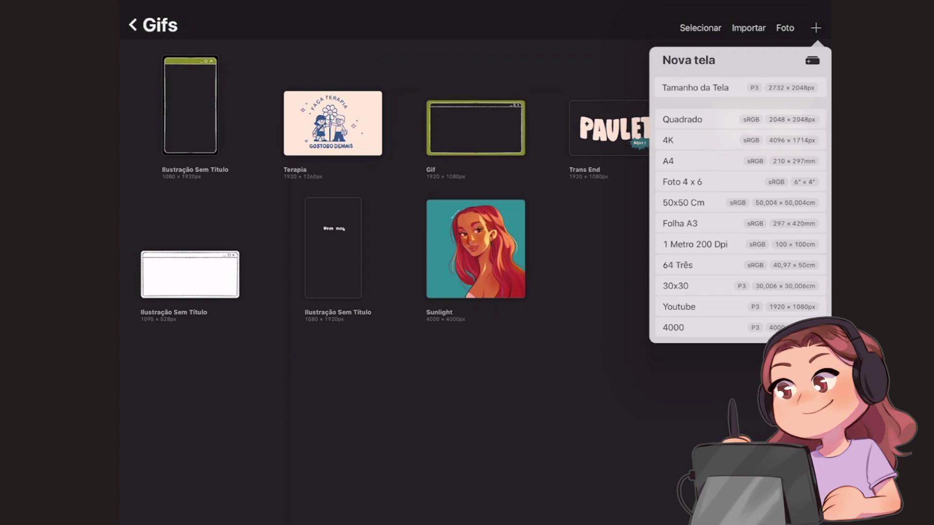
pyautogui.moveTo(730, 306); pyautogui.dragTo(726, 306)
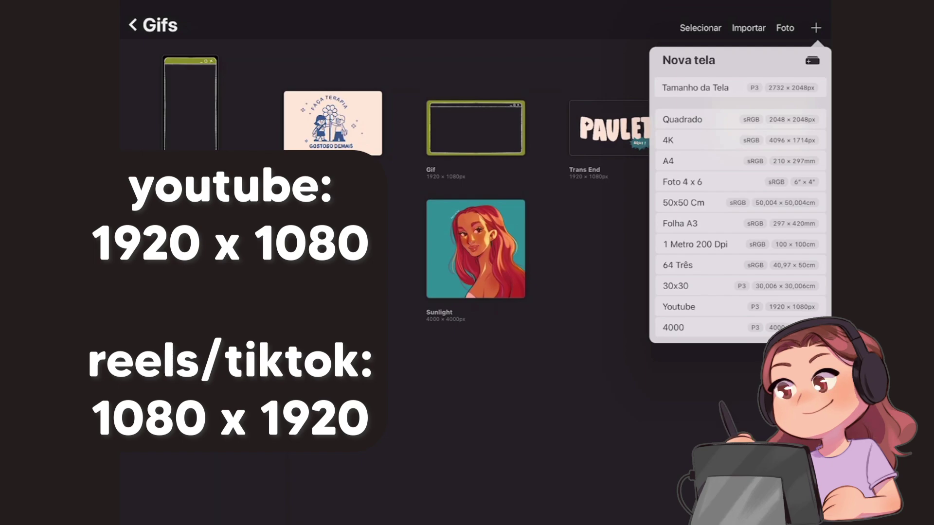
pyautogui.click(679, 306)
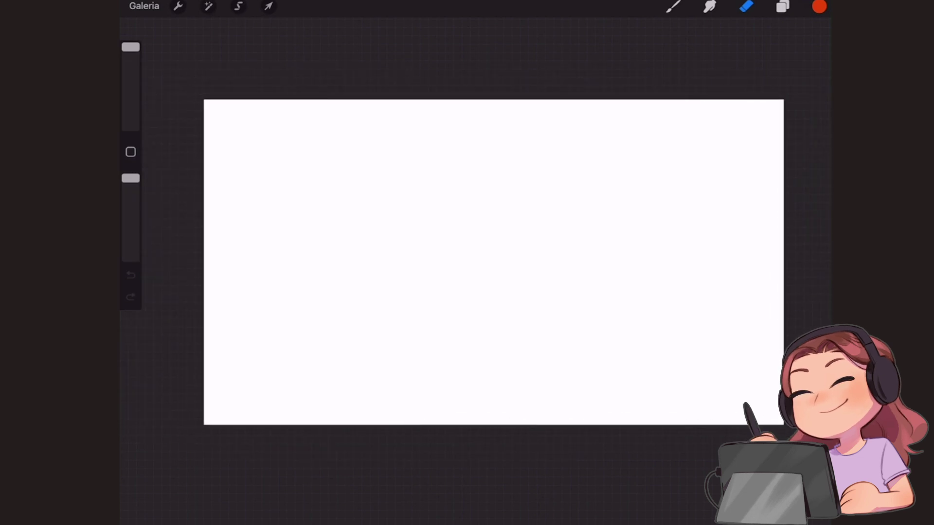
# Hide the Cor do plano de fundo layer, leaving Camada 1 on a transparent canvas
pyautogui.click(783, 7)
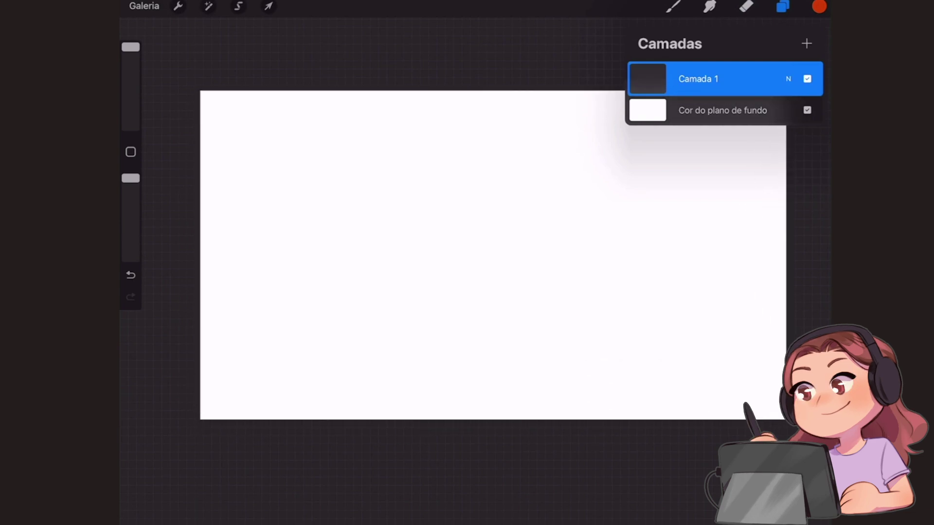
pyautogui.click(807, 111)
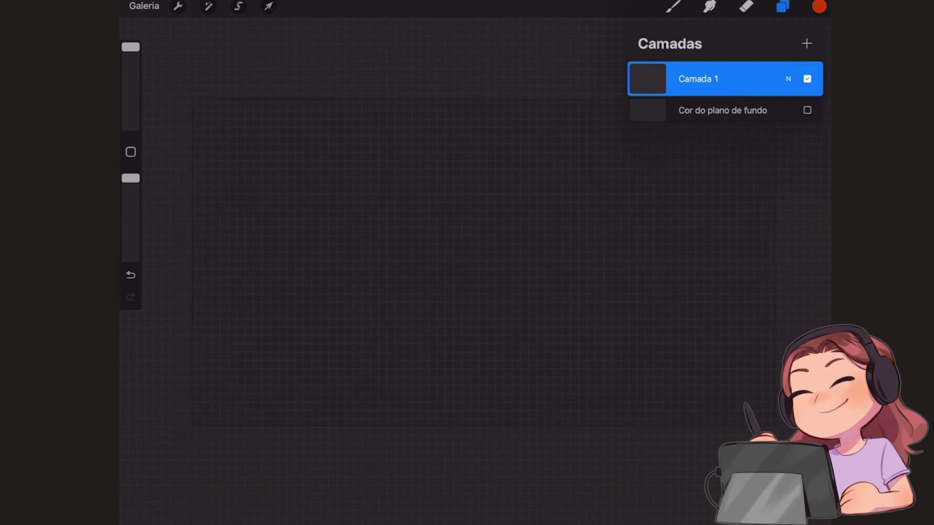
pyautogui.click(673, 6)
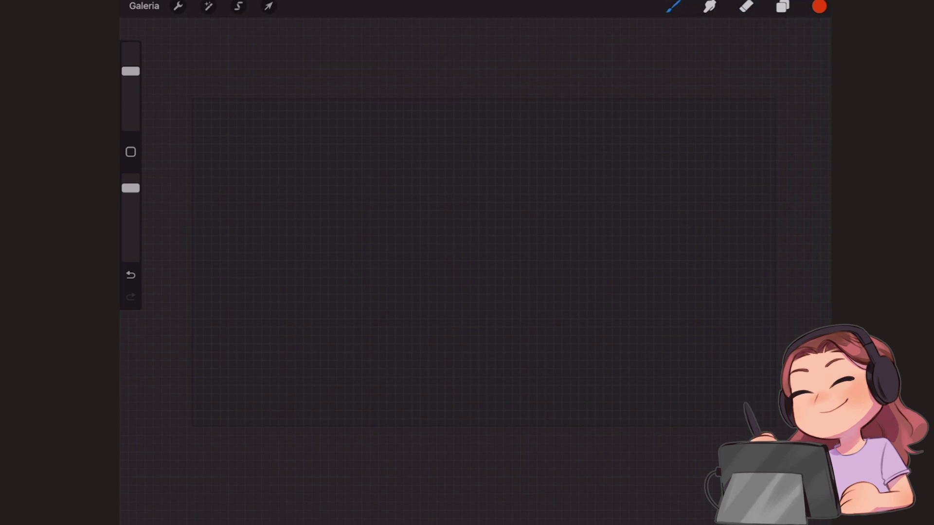
# Enable Assistência de Animação and check playback settings: Loop at 15 frames per second
pyautogui.click(178, 6)
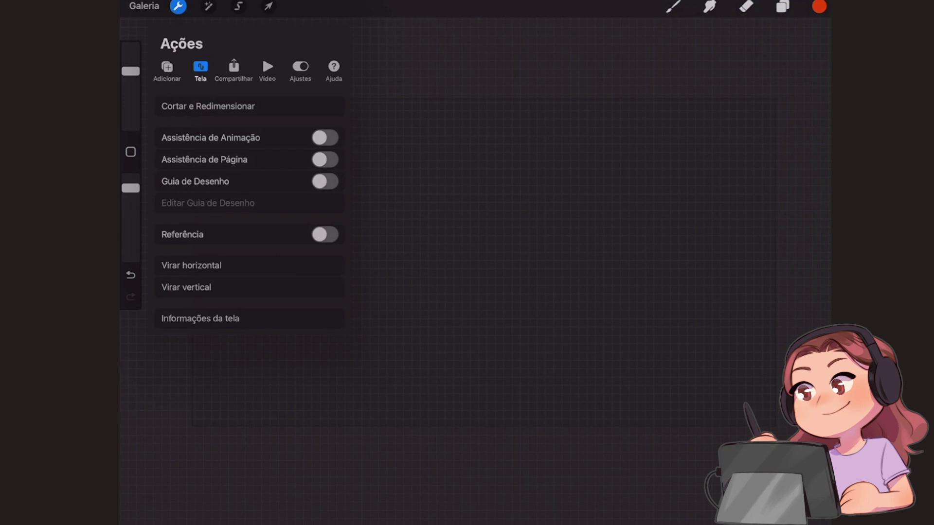
pyautogui.click(324, 137)
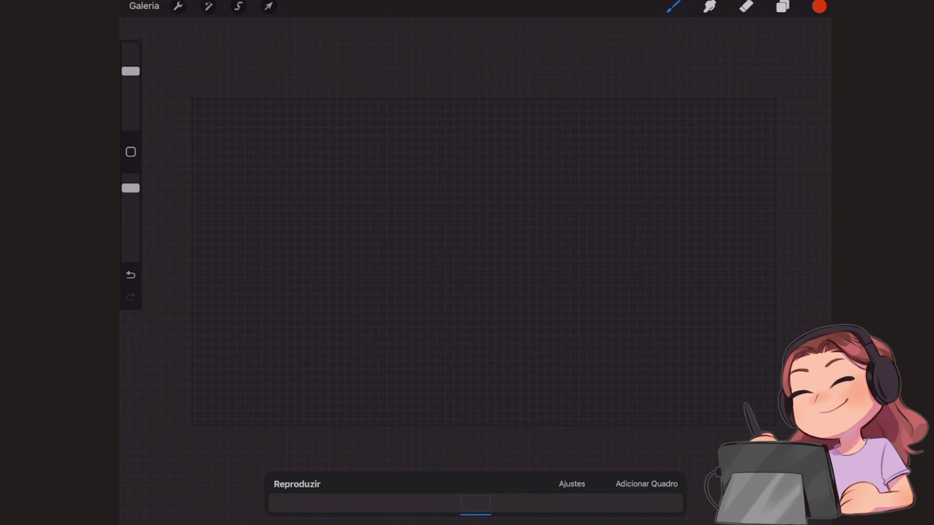
pyautogui.click(571, 484)
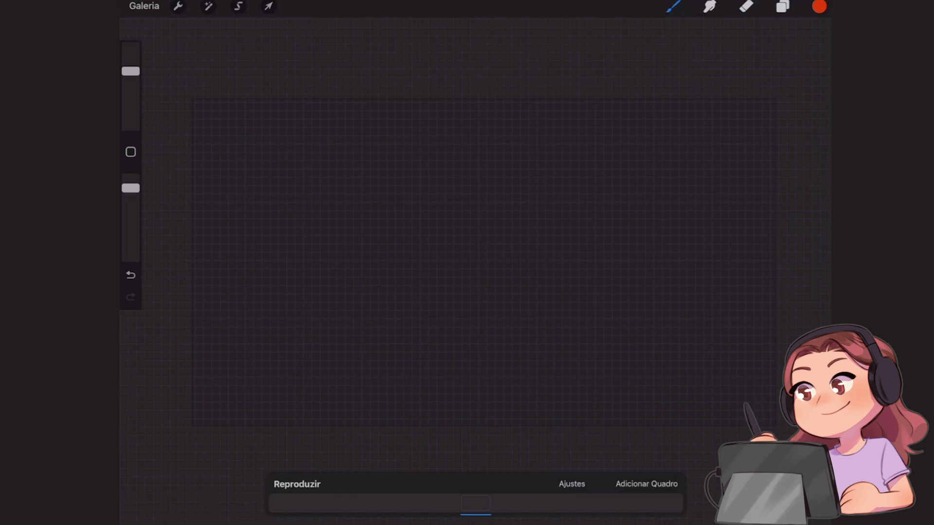
pyautogui.click(572, 484)
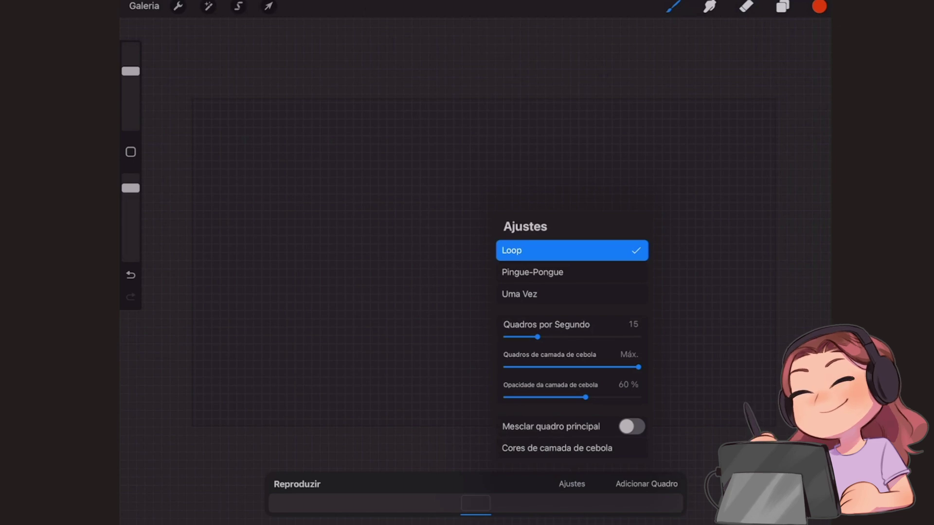
pyautogui.press('Escape')
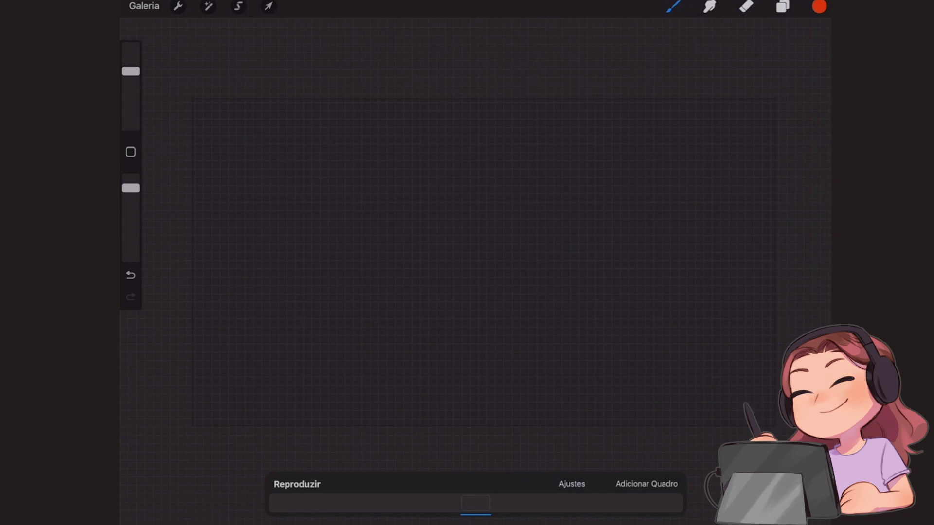
pyautogui.press('l')
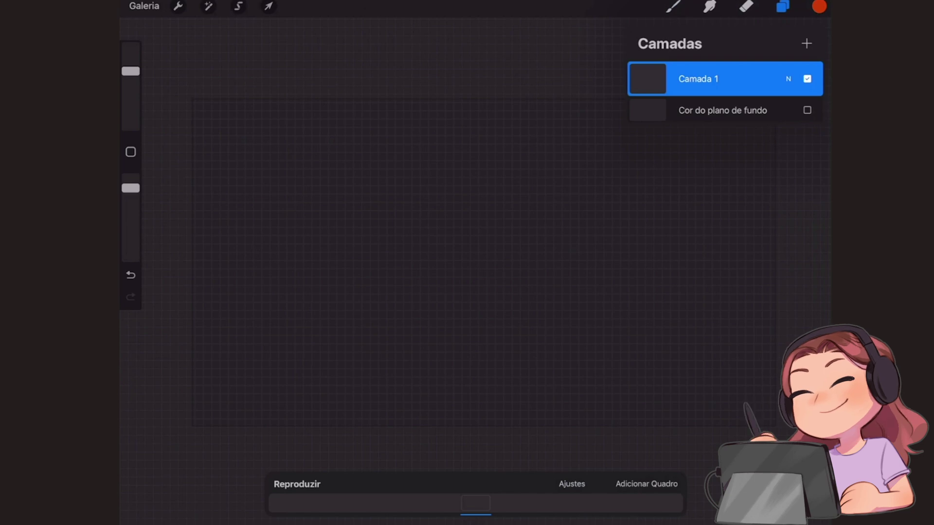
pyautogui.press('l')
pyautogui.press('l')
pyautogui.press('b')
pyautogui.click(647, 484)
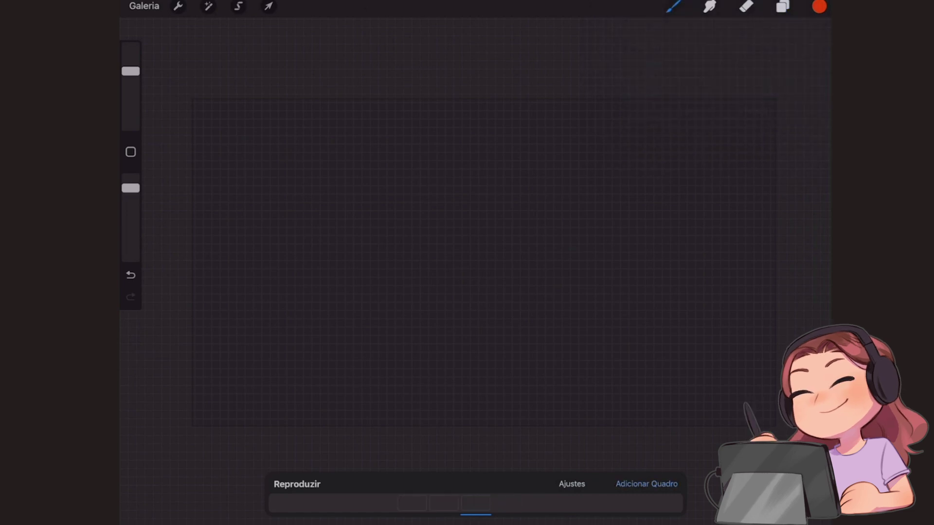
pyautogui.click(647, 484)
pyautogui.press('l')
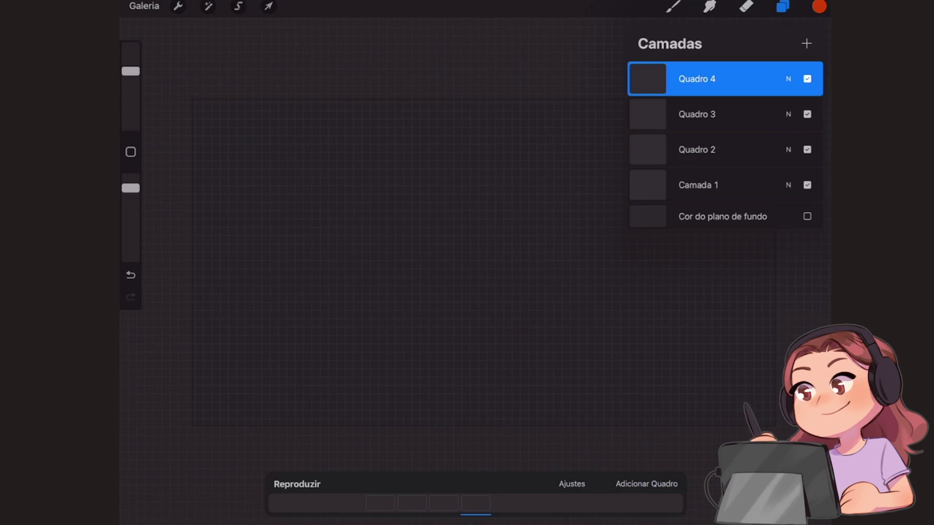
pyautogui.press('b')
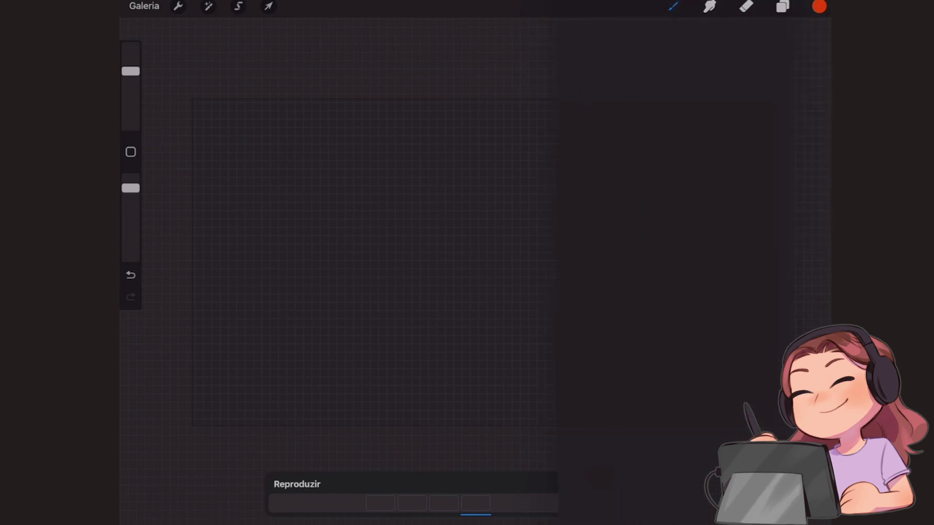
pyautogui.click(476, 503)
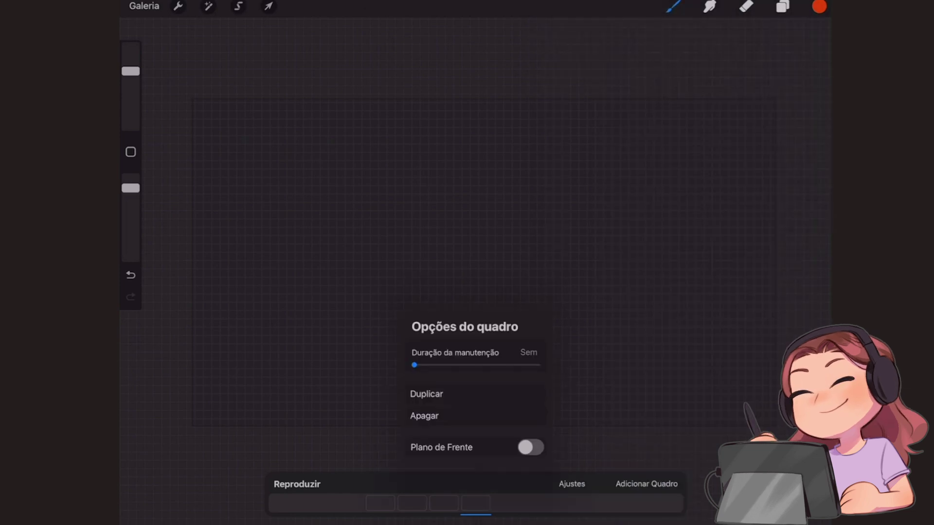
pyautogui.click(424, 416)
pyautogui.click(476, 503)
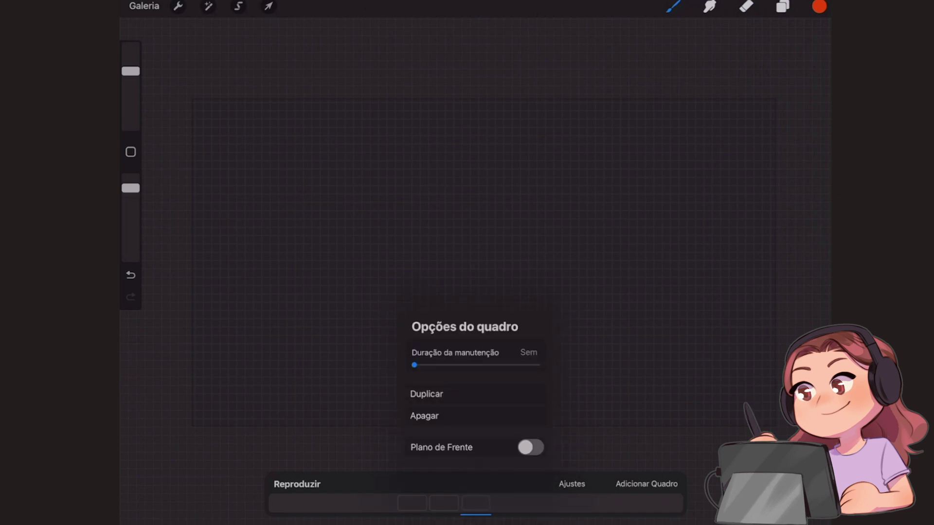
pyautogui.click(426, 415)
pyautogui.click(475, 503)
pyautogui.click(426, 415)
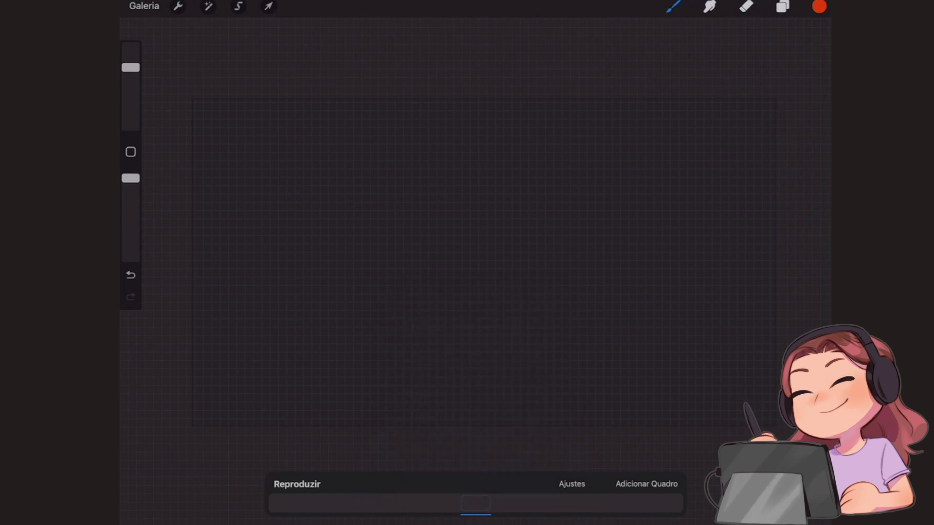
# Draw a red squiggle, add a second frame, and set onion-skin opacity to 52%
pyautogui.moveTo(377, 325)
pyautogui.mouseDown()
pyautogui.moveTo(456, 265)
pyautogui.moveTo(527, 235)
pyautogui.moveTo(636, 363)
pyautogui.mouseUp()
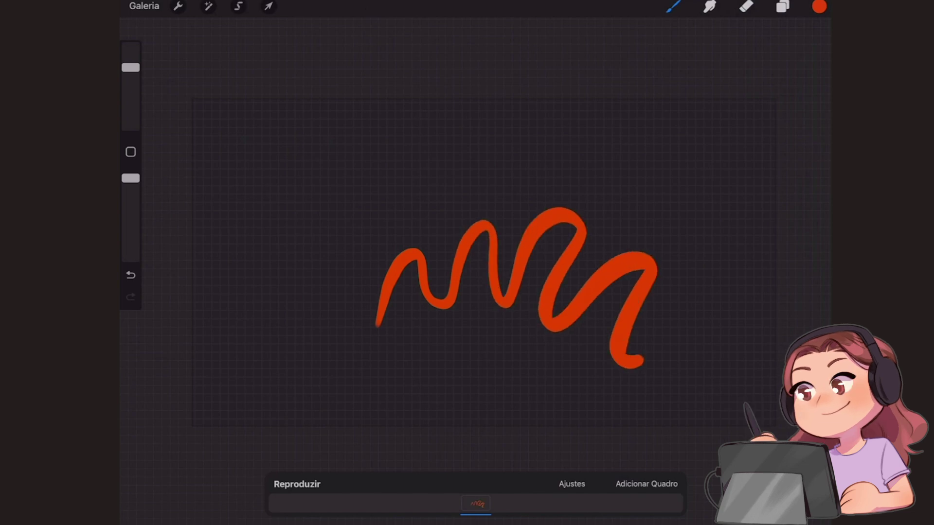
pyautogui.click(646, 485)
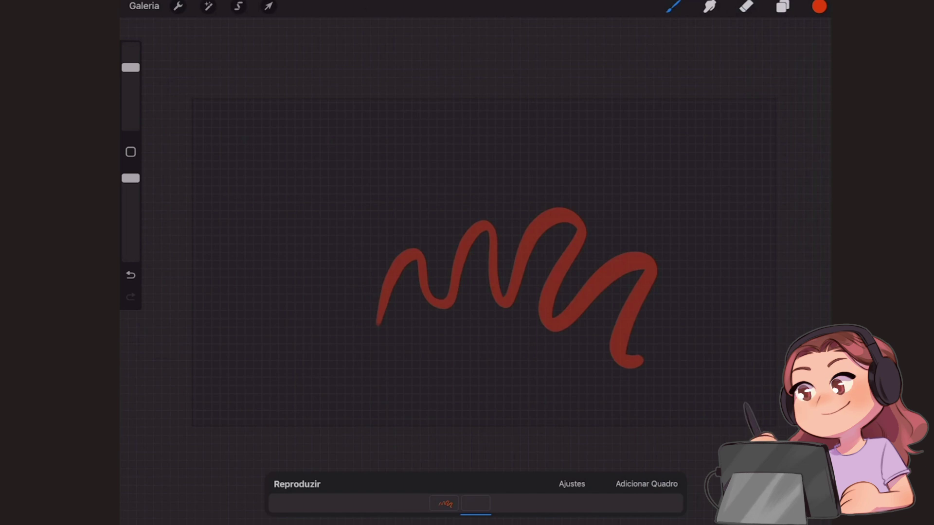
pyautogui.click(571, 484)
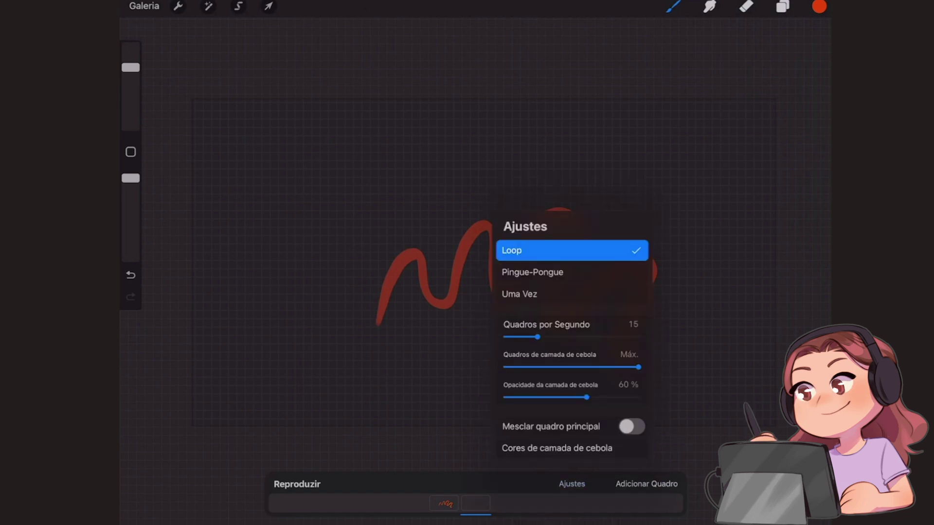
pyautogui.moveTo(587, 397)
pyautogui.mouseDown()
pyautogui.moveTo(553, 397)
pyautogui.moveTo(615, 397)
pyautogui.moveTo(578, 398)
pyautogui.mouseUp()
pyautogui.moveTo(585, 397); pyautogui.dragTo(576, 398)
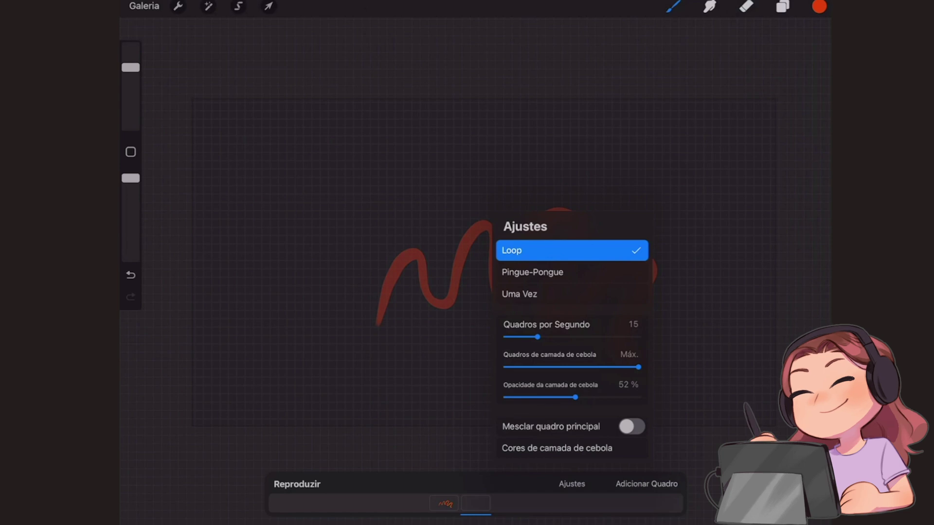
pyautogui.press('Escape')
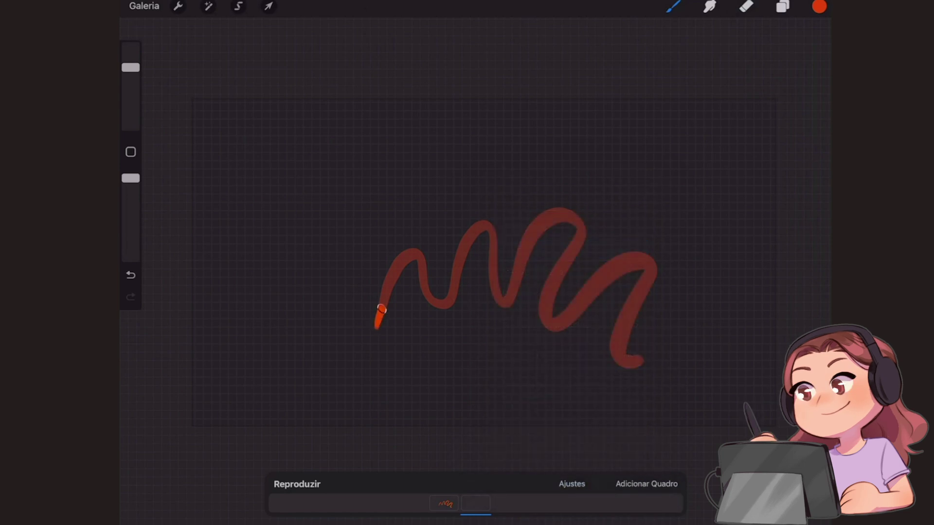
# Retrace the squiggle slightly shifted on frame two
pyautogui.moveTo(381, 309)
pyautogui.mouseDown()
pyautogui.moveTo(411, 252)
pyautogui.moveTo(442, 306)
pyautogui.mouseUp()
pyautogui.hotkey('ctrl', 'z')
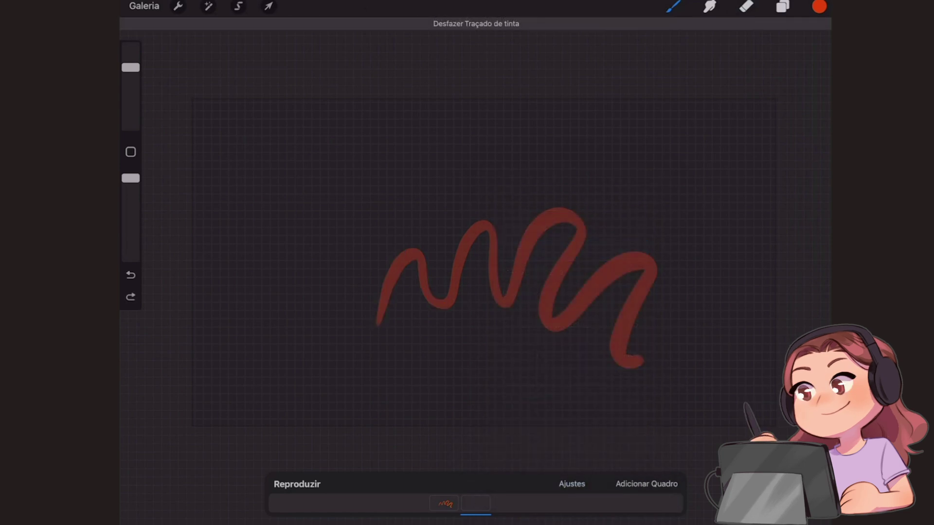
pyautogui.moveTo(379, 318)
pyautogui.mouseDown()
pyautogui.moveTo(428, 261)
pyautogui.moveTo(546, 229)
pyautogui.moveTo(554, 321)
pyautogui.moveTo(647, 292)
pyautogui.moveTo(654, 358)
pyautogui.mouseUp()
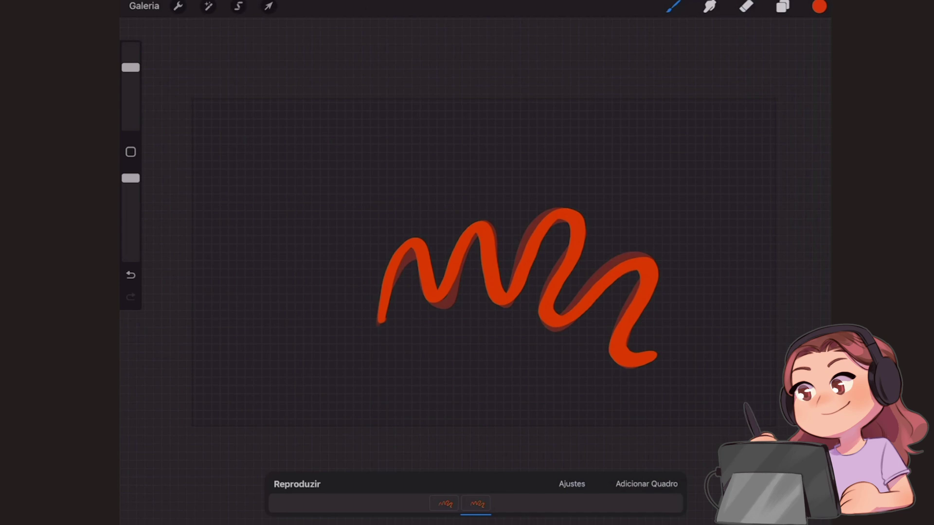
# Play the two-frame animation, lower Quadros por Segundo below 15, then pause
pyautogui.click(297, 484)
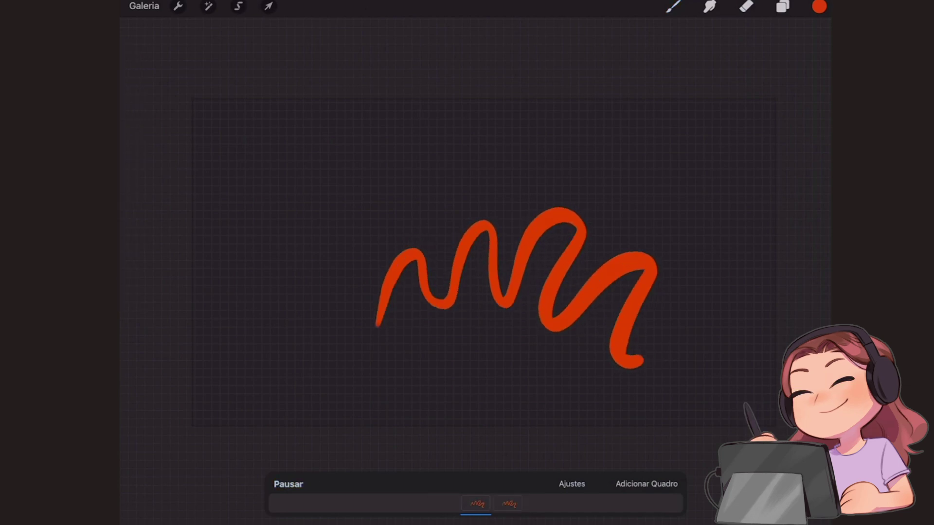
pyautogui.click(572, 484)
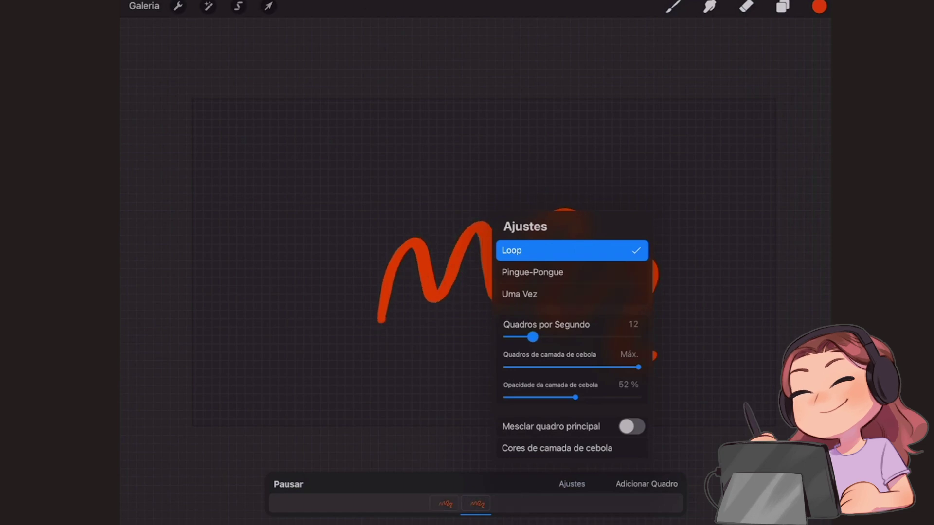
pyautogui.moveTo(538, 337); pyautogui.dragTo(525, 337)
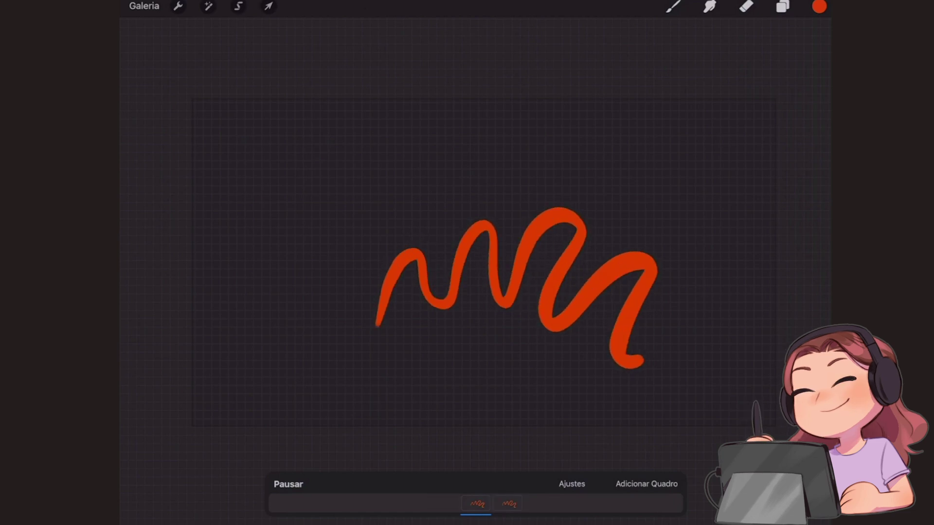
pyautogui.click(288, 484)
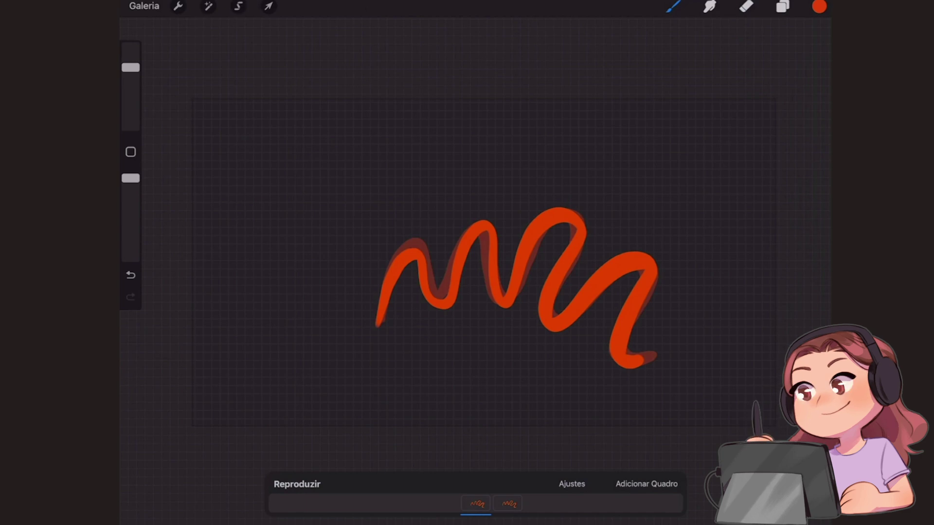
# Delete the red squiggle drawing and clear Quadro 2
pyautogui.click(783, 6)
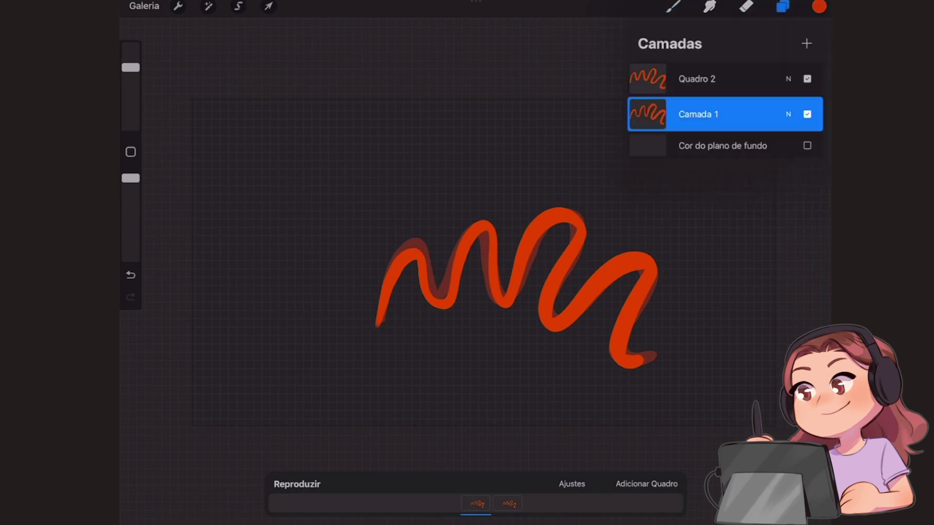
pyautogui.moveTo(759, 113); pyautogui.dragTo(647, 114)
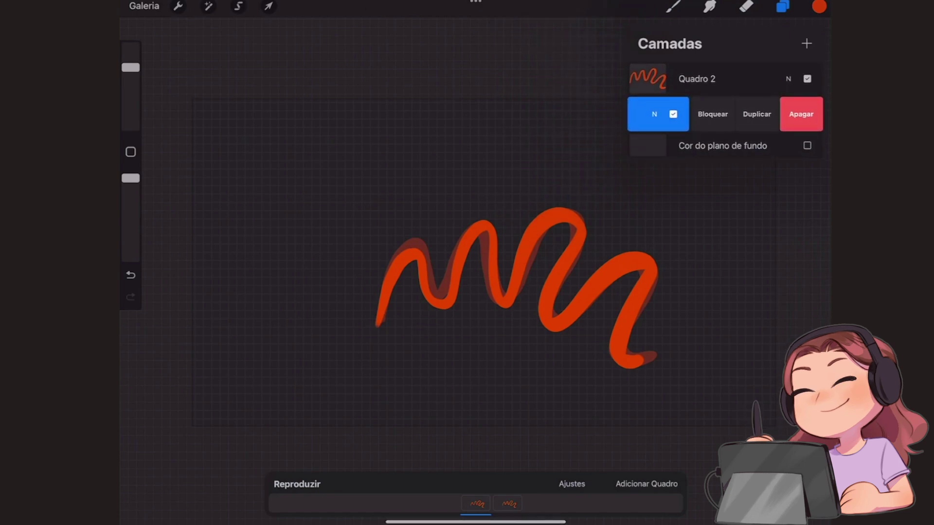
pyautogui.click(801, 114)
pyautogui.moveTo(759, 78); pyautogui.dragTo(647, 79)
pyautogui.click(801, 78)
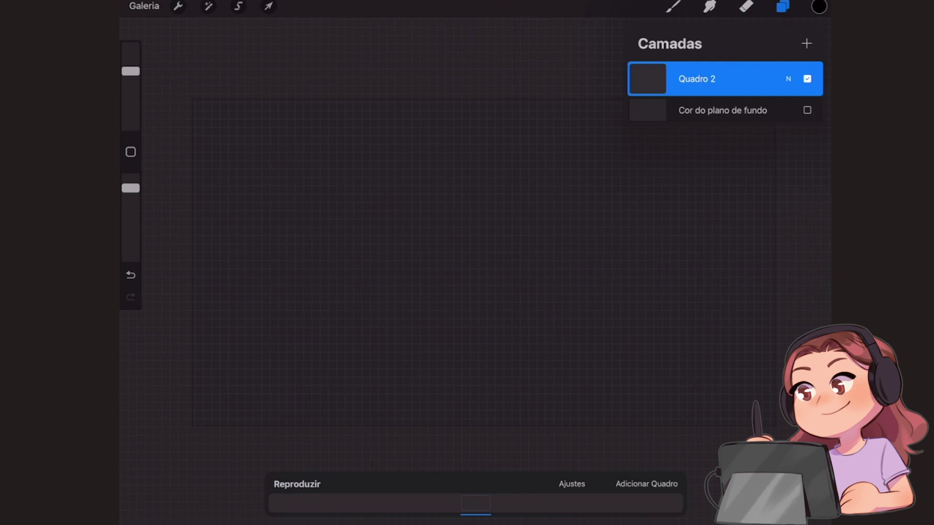
# Turn the white Cor do plano de fundo back on and recentre the canvas view
pyautogui.click(807, 110)
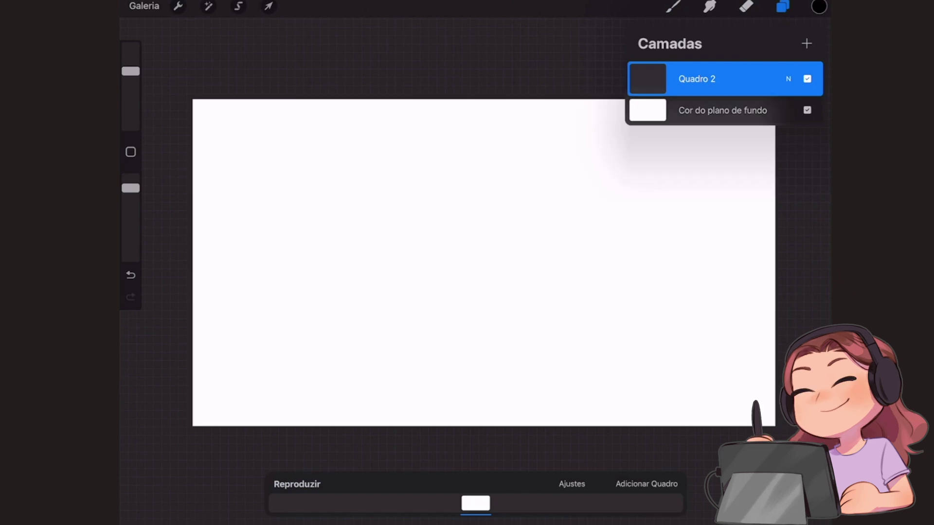
pyautogui.click(807, 110)
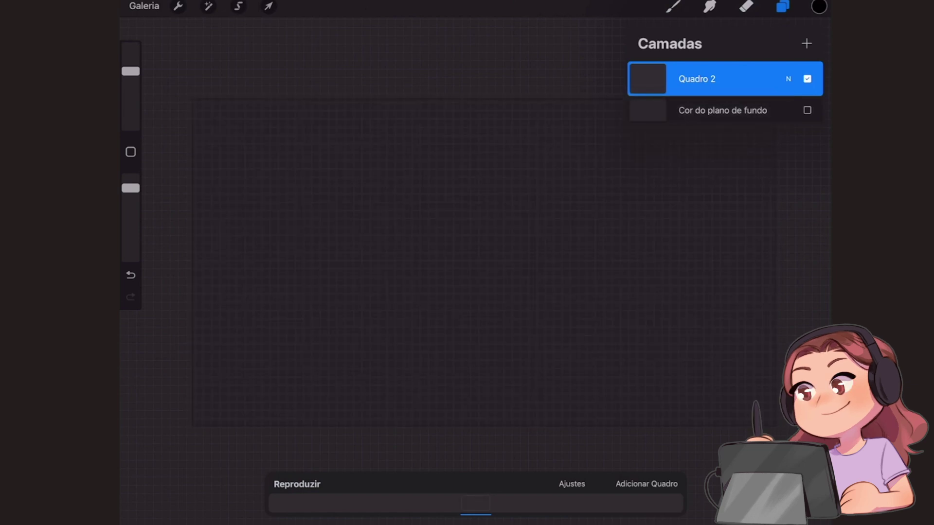
pyautogui.click(807, 110)
pyautogui.click(807, 110)
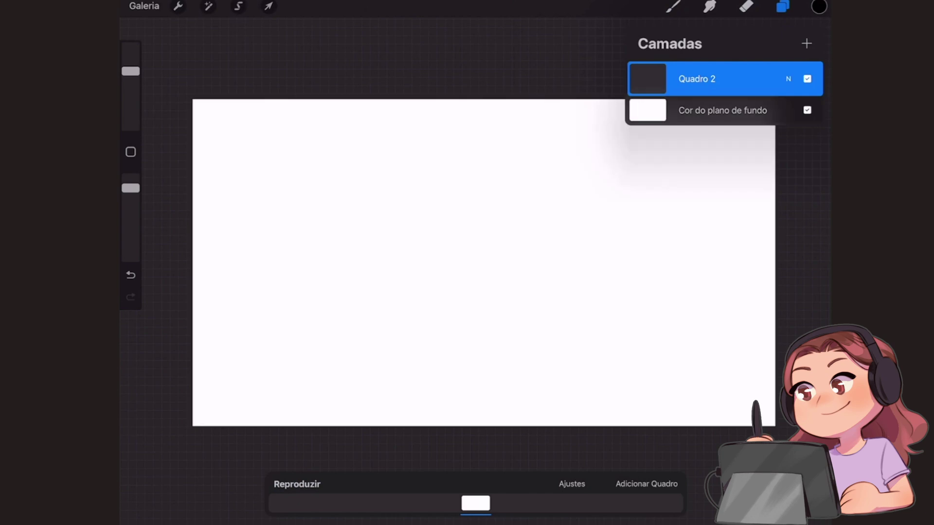
pyautogui.click(484, 263)
pyautogui.moveTo(484, 262); pyautogui.dragTo(498, 287)
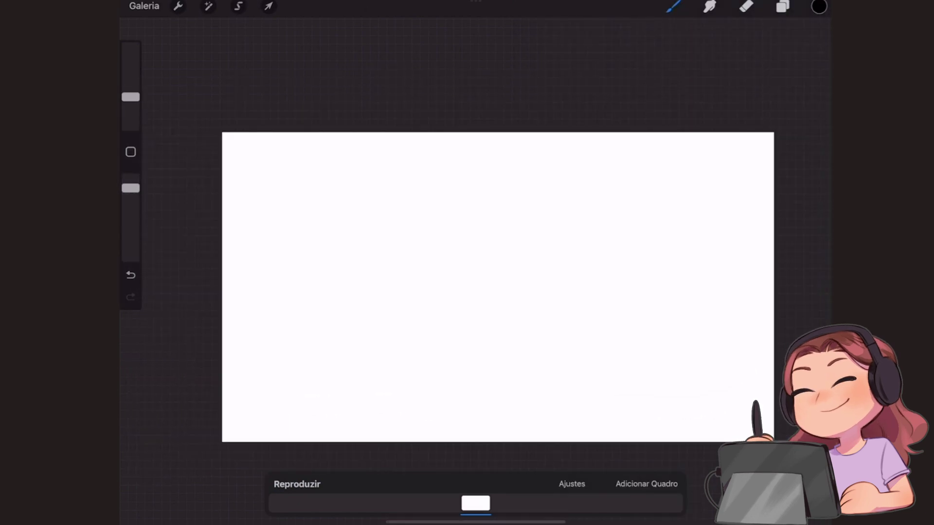
pyautogui.moveTo(497, 287); pyautogui.dragTo(491, 260)
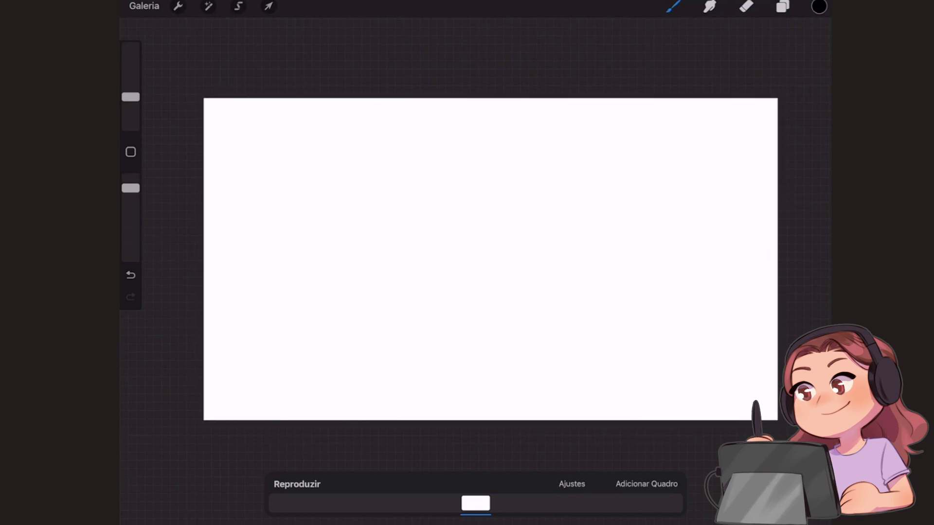
# Switch off Assistência de Animação and show the flower drawing's layers
pyautogui.click(178, 6)
pyautogui.click(325, 137)
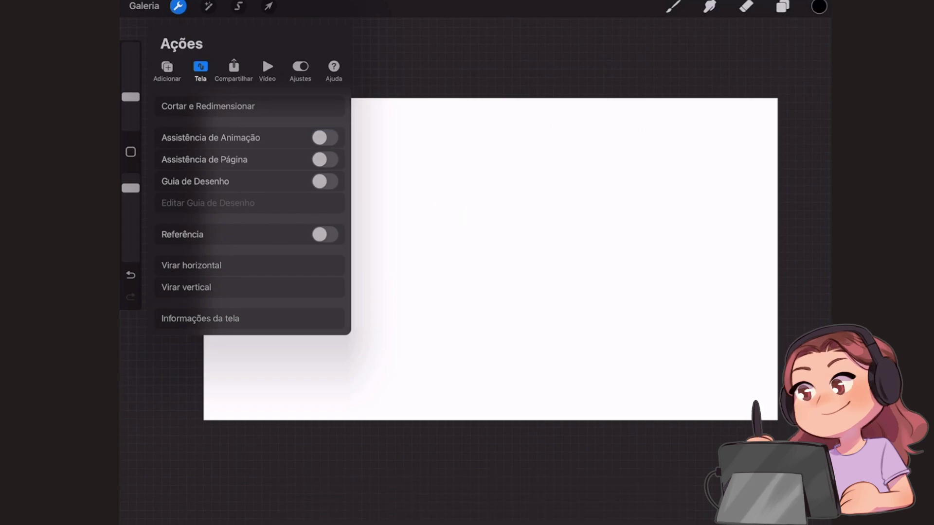
pyautogui.click(783, 6)
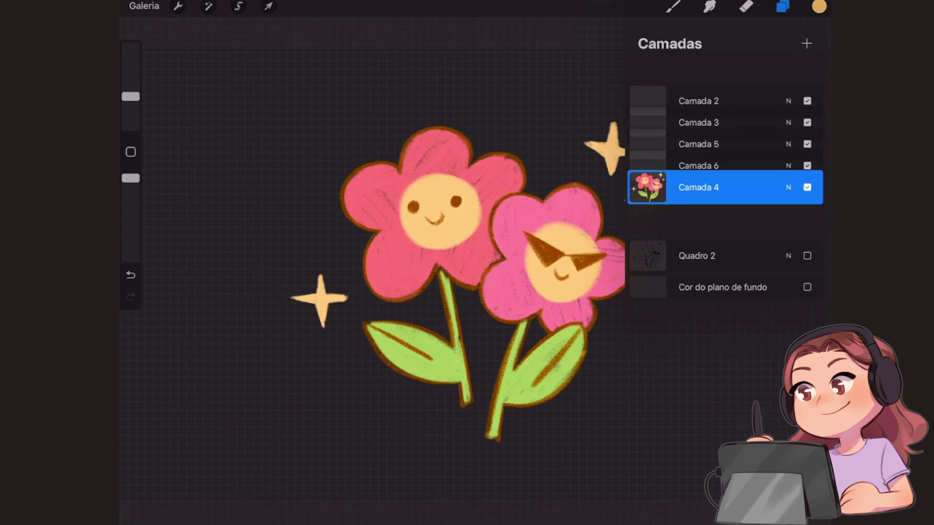
# Duplicate Camada 4 twice, merge the copies back into Camada 4, and show the white background
pyautogui.click(807, 79)
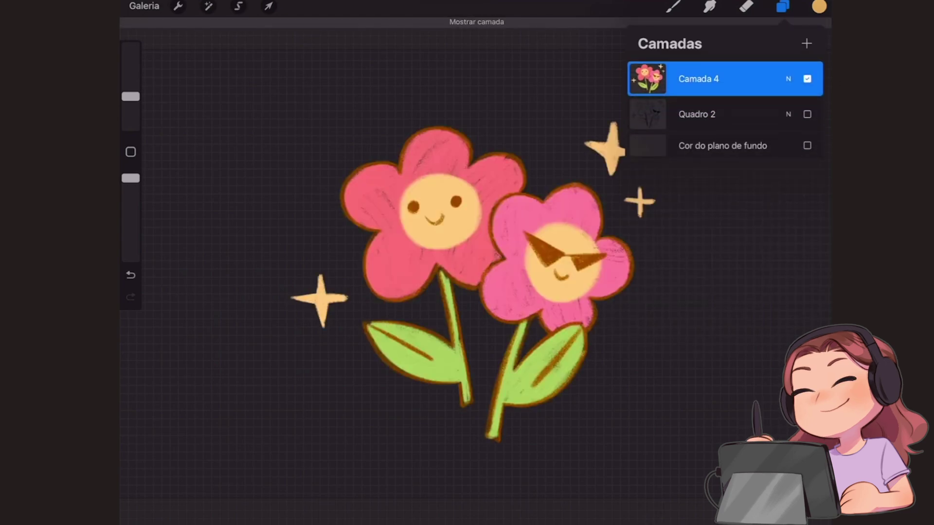
pyautogui.moveTo(778, 79); pyautogui.dragTo(645, 78)
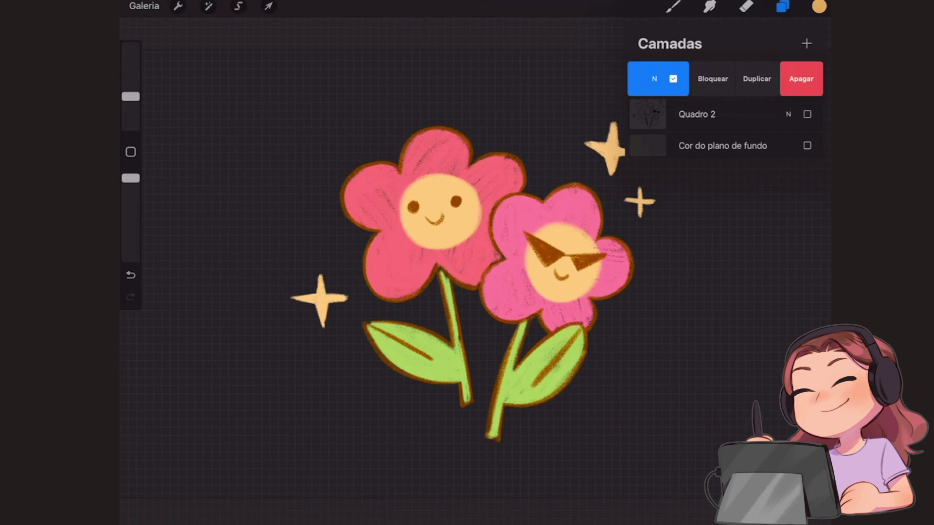
pyautogui.click(757, 78)
pyautogui.moveTo(779, 79); pyautogui.dragTo(645, 78)
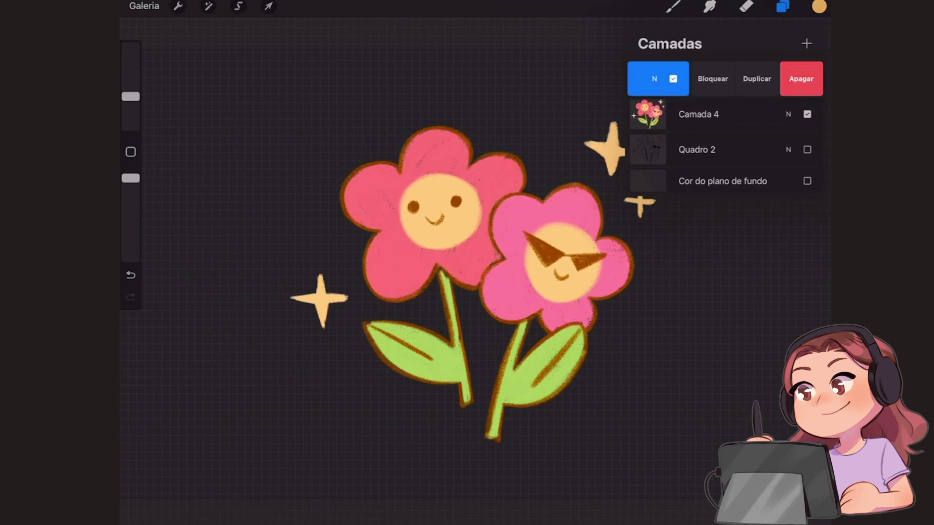
pyautogui.click(757, 79)
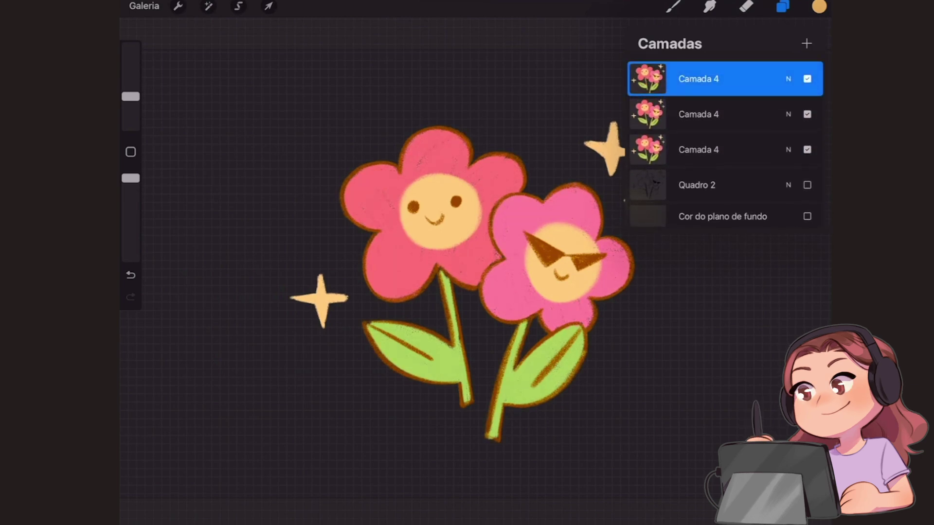
pyautogui.scroll(5, 550, 273)
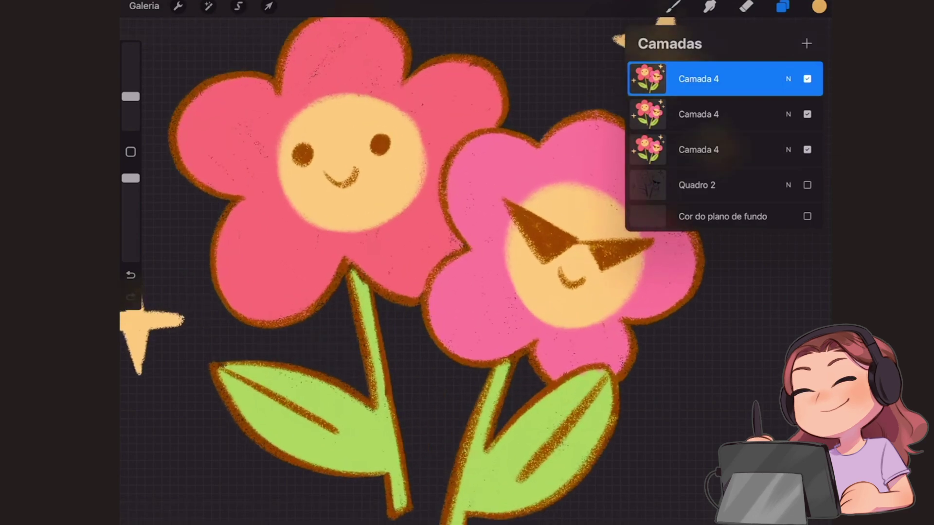
pyautogui.scroll(-2, 467, 272)
pyautogui.scroll(-3, 467, 273)
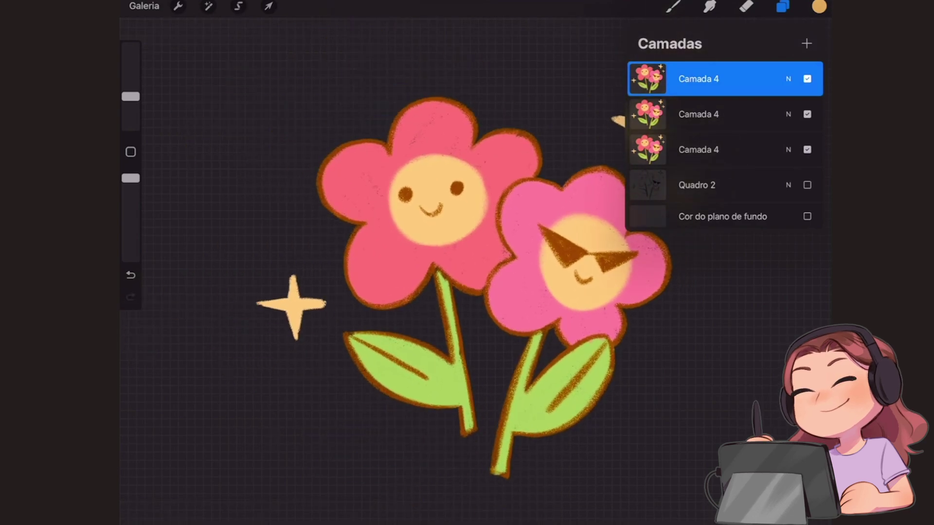
pyautogui.moveTo(720, 149); pyautogui.dragTo(720, 132)
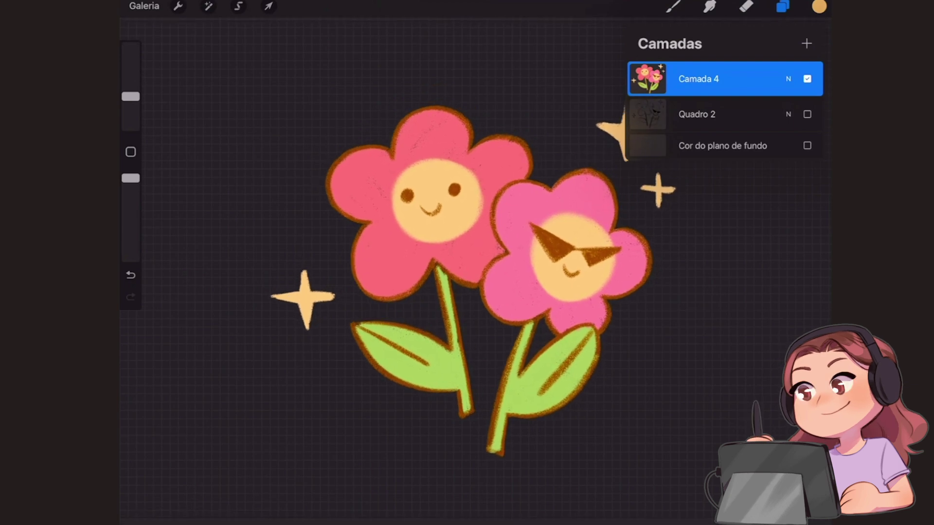
pyautogui.click(807, 146)
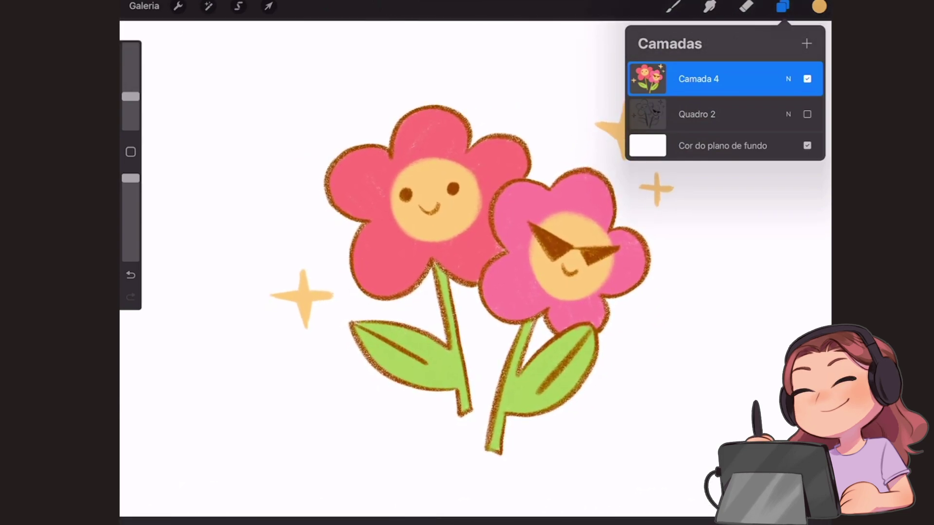
# Re-enable Assistência de Animação, add a blank second frame, and sample the sunglasses' brown
pyautogui.click(178, 6)
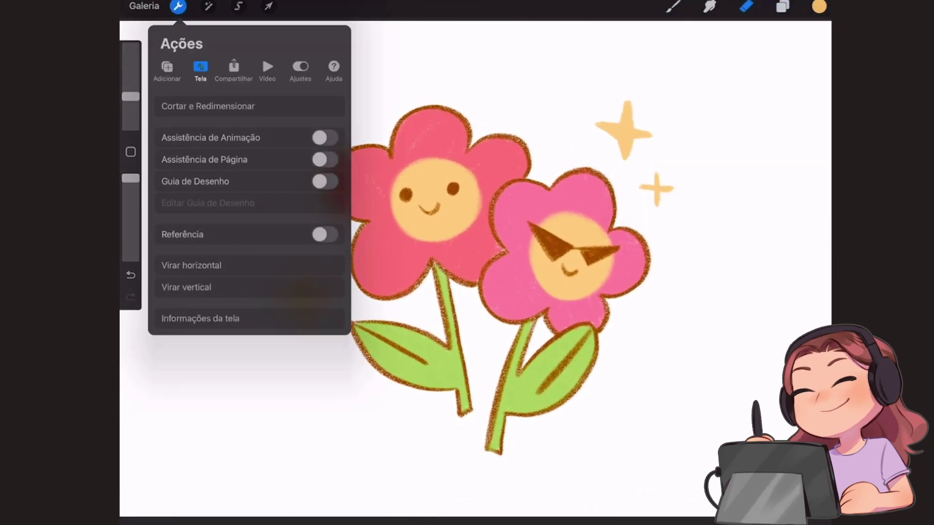
pyautogui.click(325, 137)
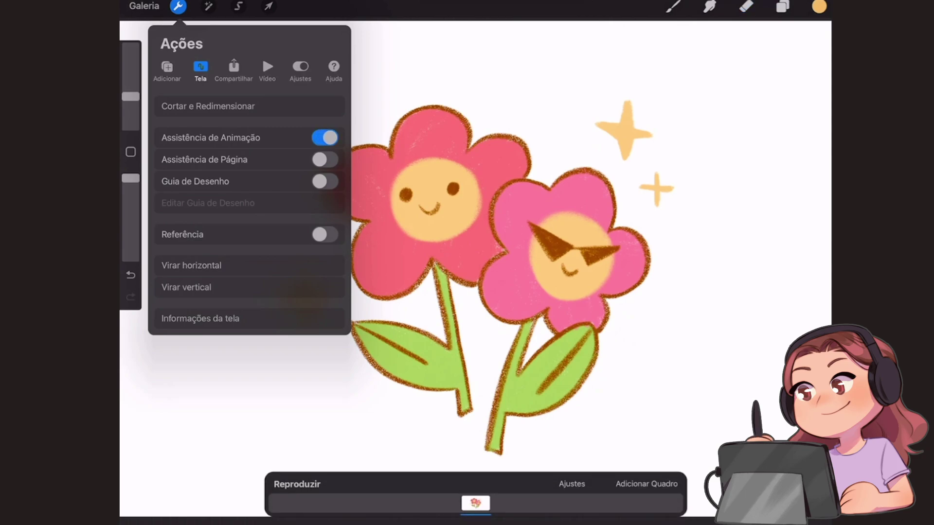
pyautogui.click(647, 484)
pyautogui.click(746, 6)
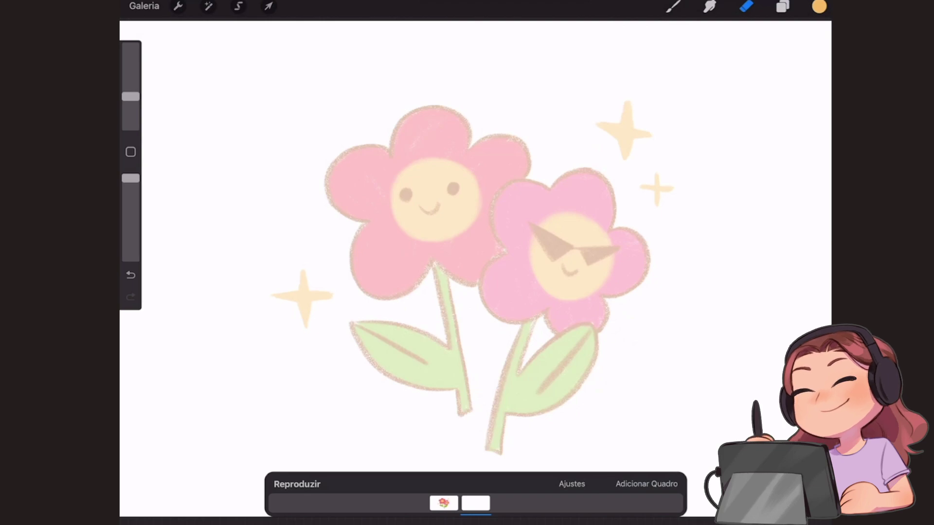
pyautogui.click(443, 503)
pyautogui.click(561, 227)
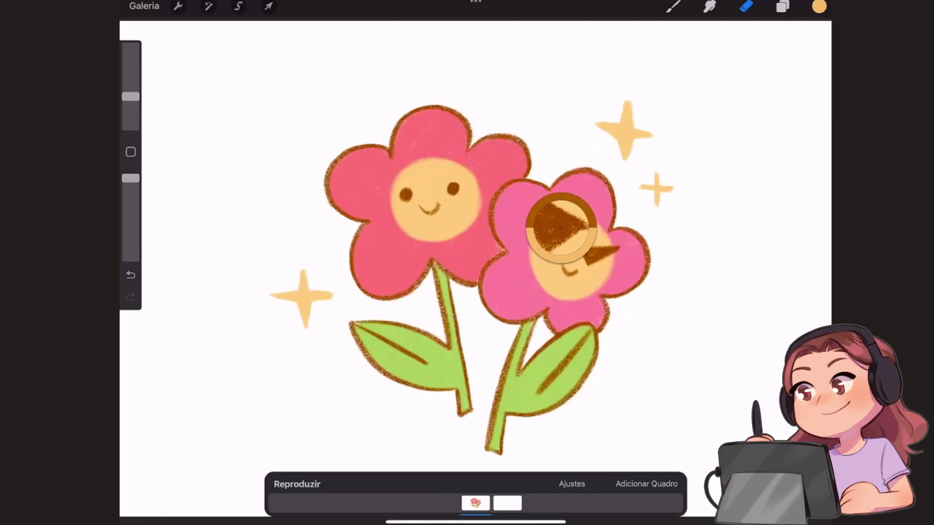
pyautogui.press('b')
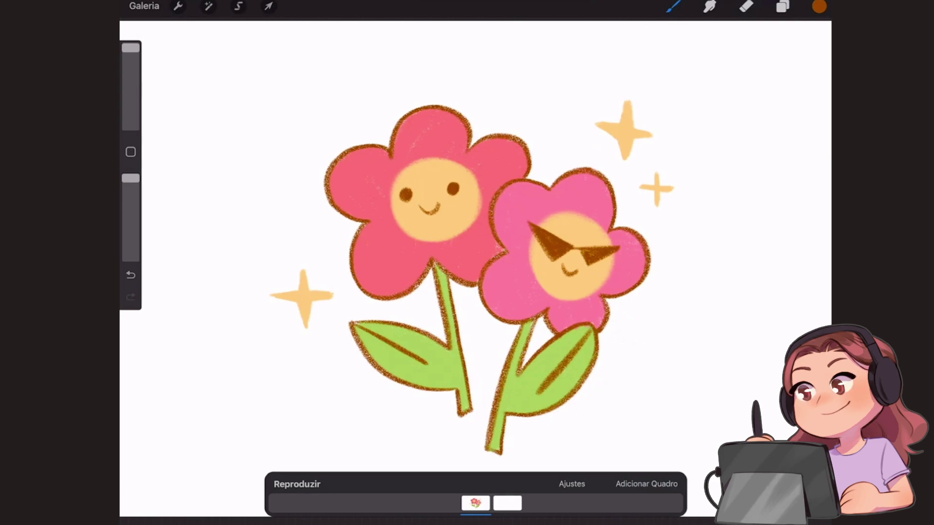
# On the blank second frame, switch to the Texturinha 3 brush for brown inking
pyautogui.click(507, 504)
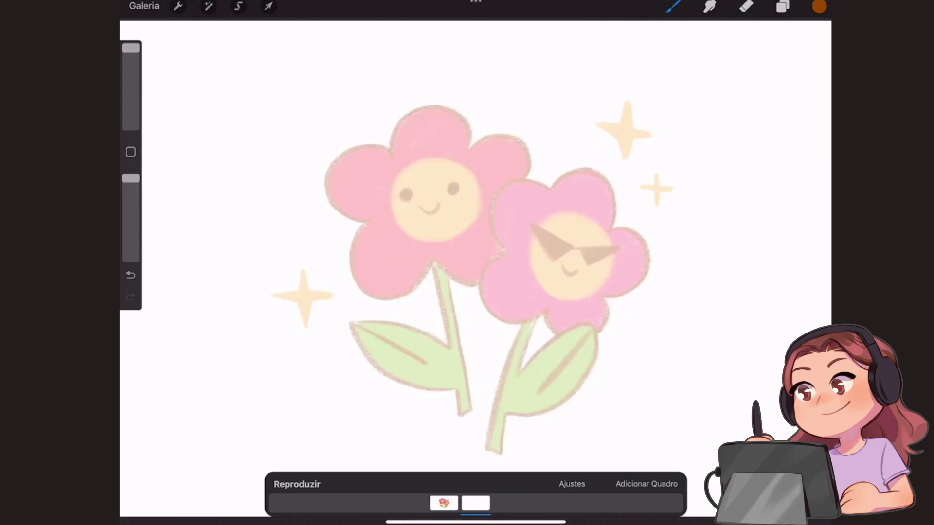
pyautogui.moveTo(506, 262); pyautogui.dragTo(496, 205)
pyautogui.hotkey('ctrl', 'z')
pyautogui.click(673, 6)
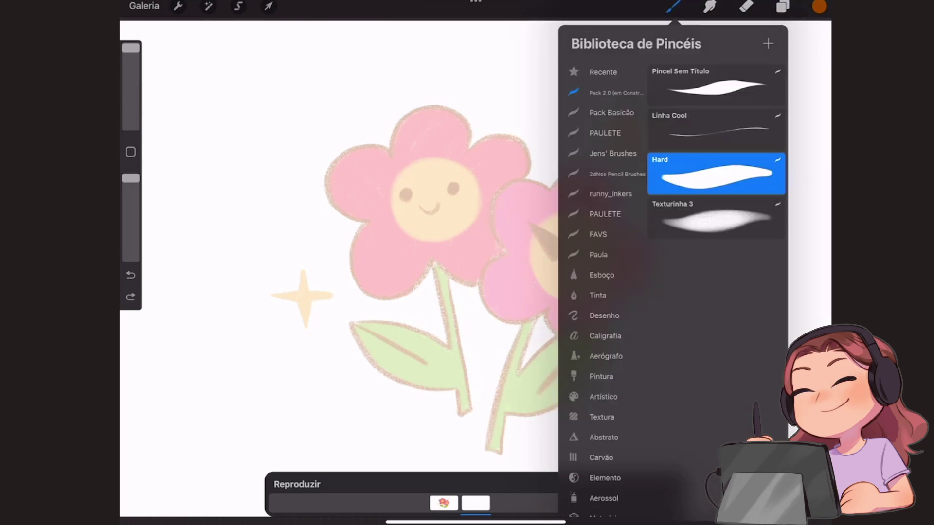
pyautogui.click(716, 219)
pyautogui.click(506, 253)
pyautogui.moveTo(506, 251); pyautogui.dragTo(509, 190)
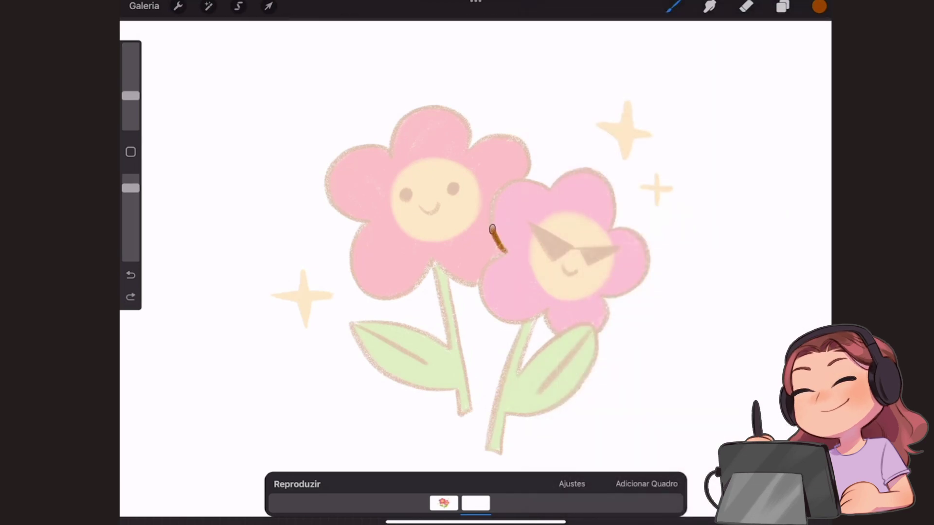
pyautogui.hotkey('ctrl', 'z')
# Ink the right flower's petals, stem and leaf outline in brown
pyautogui.moveTo(503, 249)
pyautogui.mouseDown()
pyautogui.moveTo(520, 176)
pyautogui.moveTo(552, 188)
pyautogui.moveTo(596, 178)
pyautogui.moveTo(611, 229)
pyautogui.mouseUp()
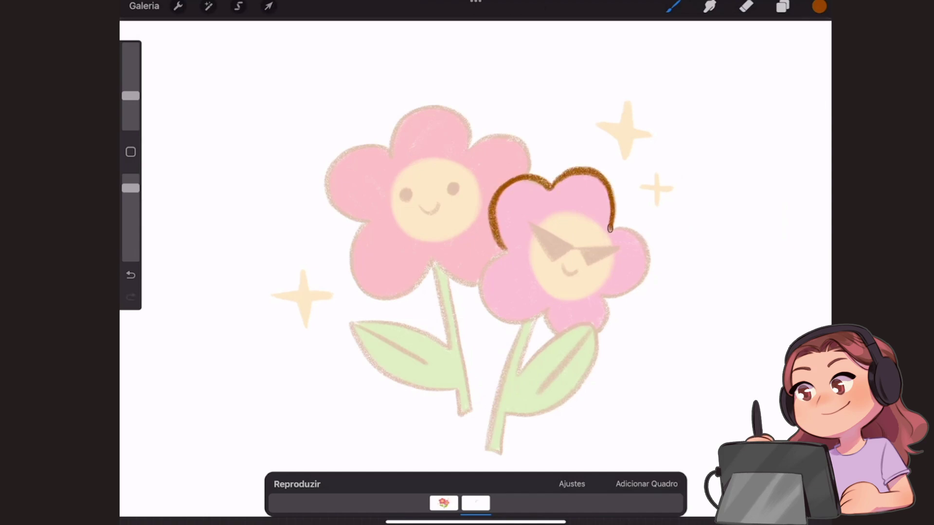
pyautogui.moveTo(485, 264)
pyautogui.mouseDown()
pyautogui.moveTo(521, 321)
pyautogui.moveTo(547, 312)
pyautogui.moveTo(557, 334)
pyautogui.mouseUp()
pyautogui.moveTo(608, 296); pyautogui.dragTo(593, 338)
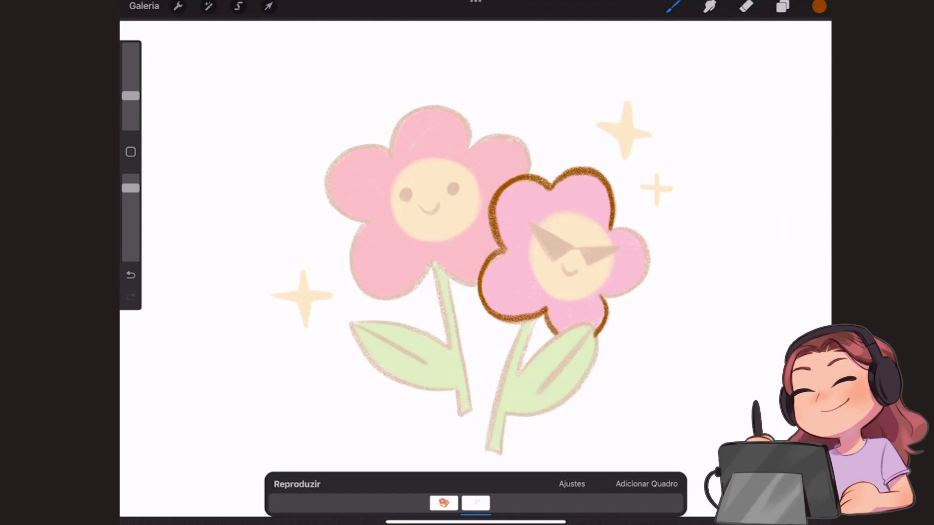
pyautogui.moveTo(610, 229)
pyautogui.mouseDown()
pyautogui.moveTo(646, 247)
pyautogui.moveTo(601, 297)
pyautogui.mouseUp()
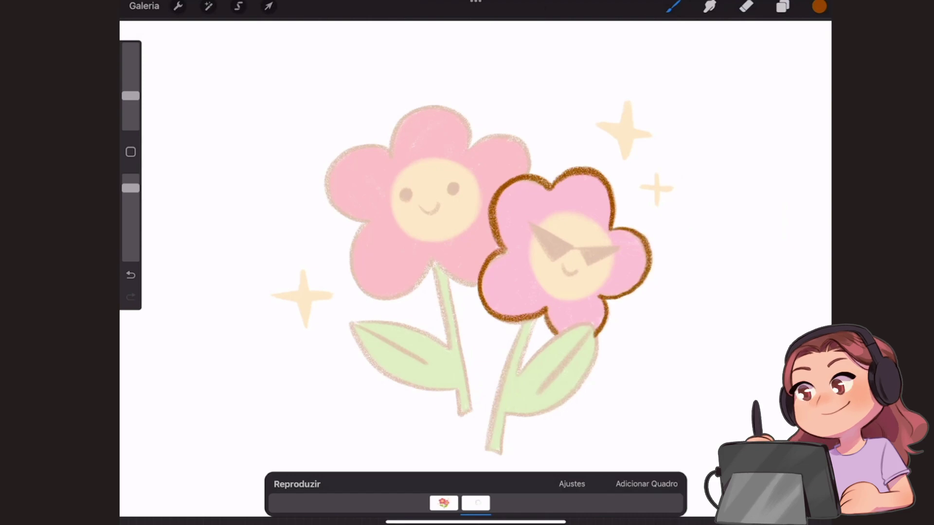
pyautogui.moveTo(526, 322); pyautogui.dragTo(486, 449)
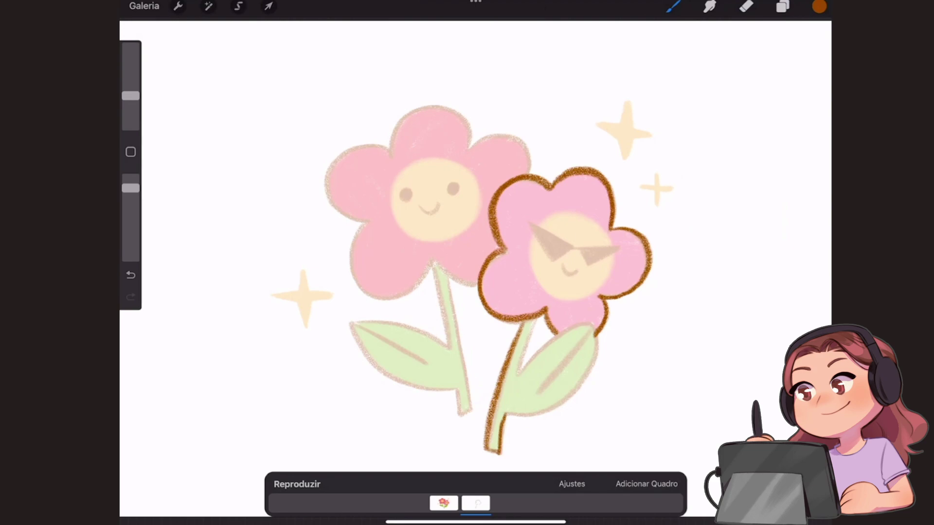
pyautogui.moveTo(536, 319)
pyautogui.mouseDown()
pyautogui.moveTo(518, 375)
pyautogui.moveTo(552, 340)
pyautogui.moveTo(589, 323)
pyautogui.moveTo(540, 409)
pyautogui.moveTo(504, 415)
pyautogui.mouseUp()
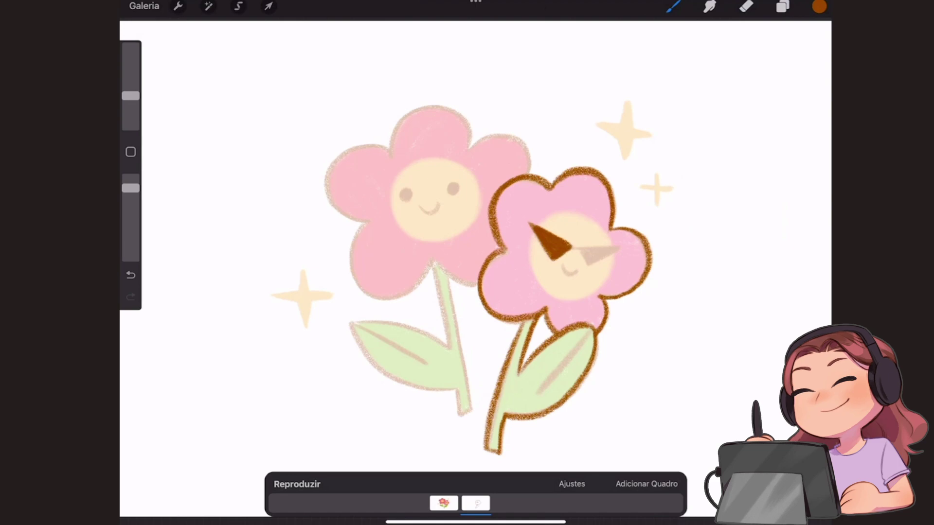
# Preview the animation, undo the last stroke, and ink the back flower's outline and eyes
pyautogui.click(297, 484)
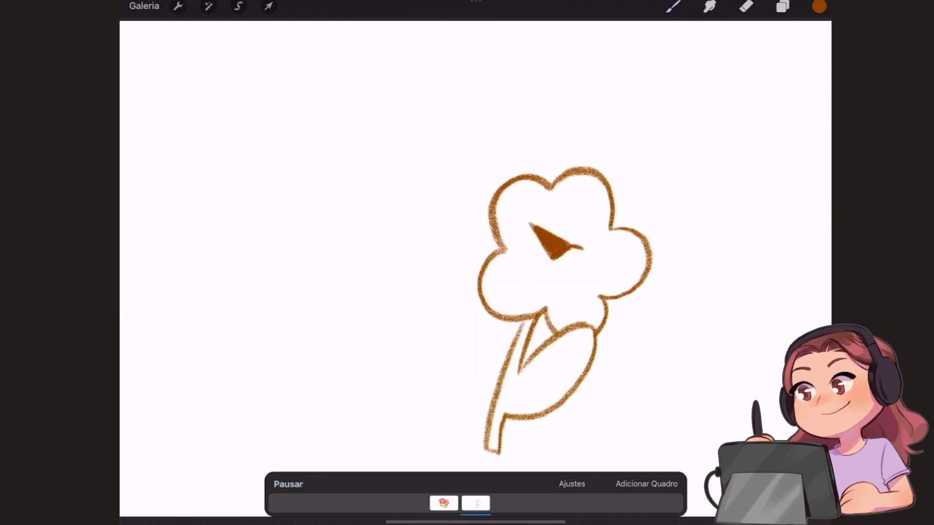
pyautogui.click(288, 484)
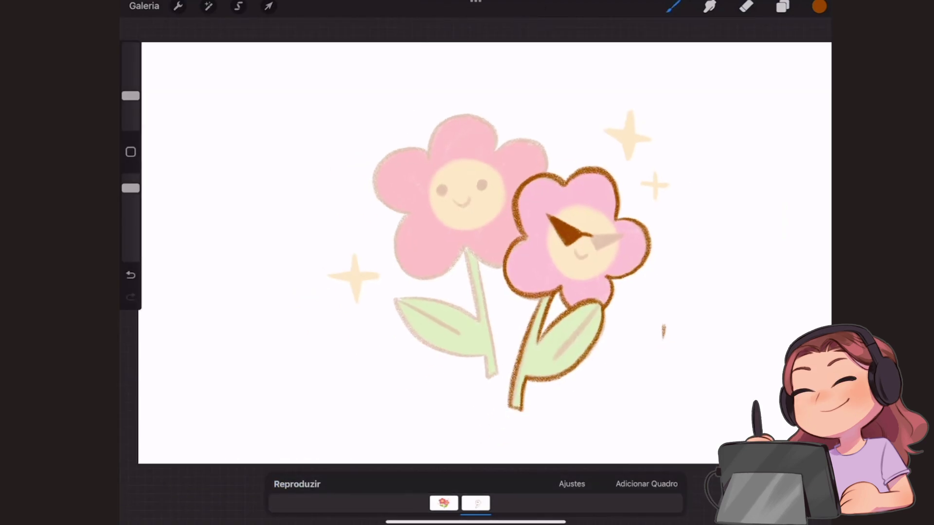
pyautogui.hotkey('ctrl', 'z')
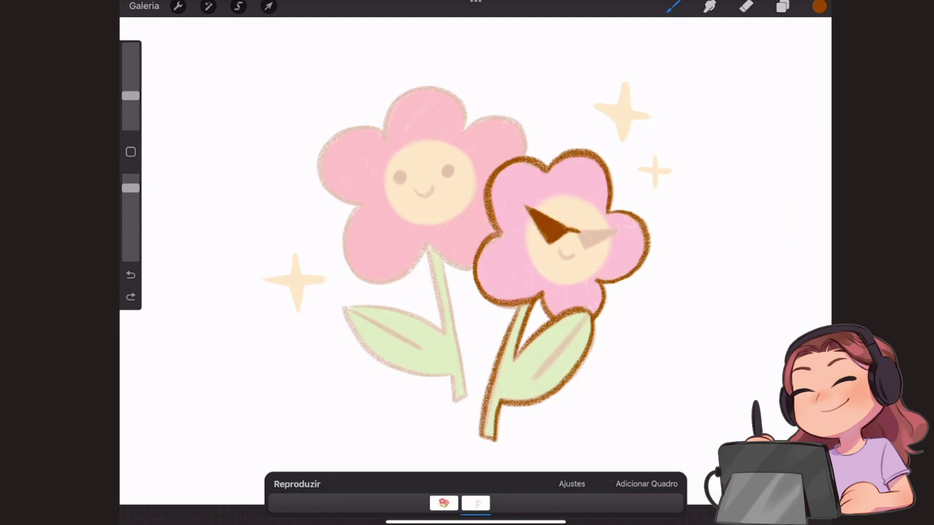
pyautogui.scroll(5, 476, 243)
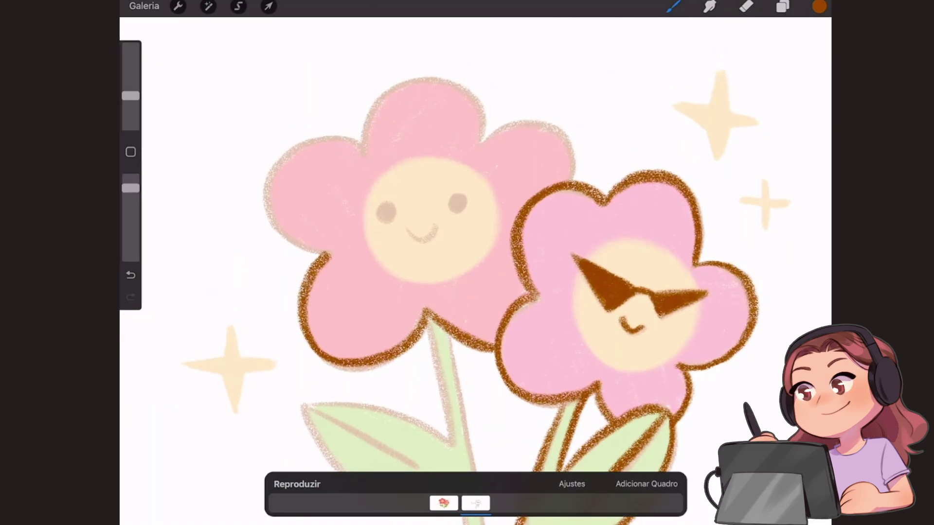
pyautogui.moveTo(365, 146); pyautogui.dragTo(273, 253)
pyautogui.scroll(-5, 476, 244)
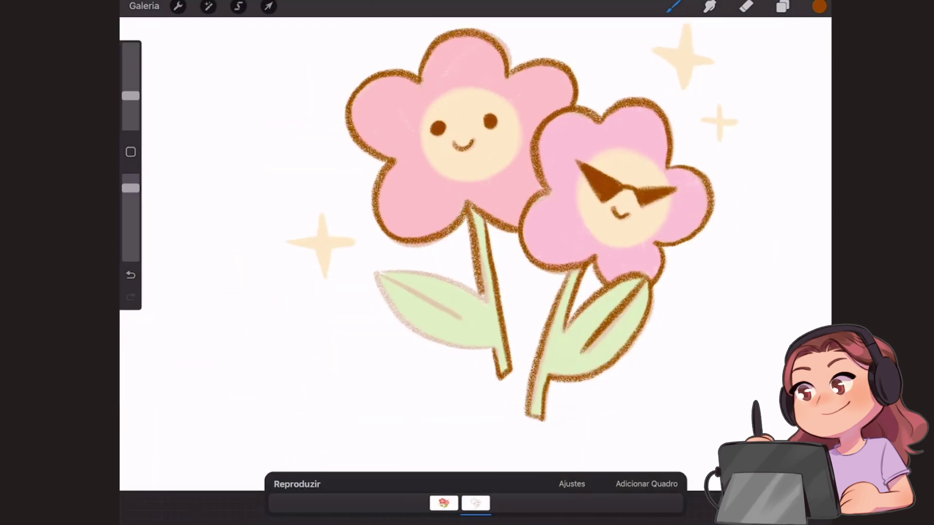
# Paint pink petals, green leaves and stems, and yellow centres and sparkles
pyautogui.click(783, 5)
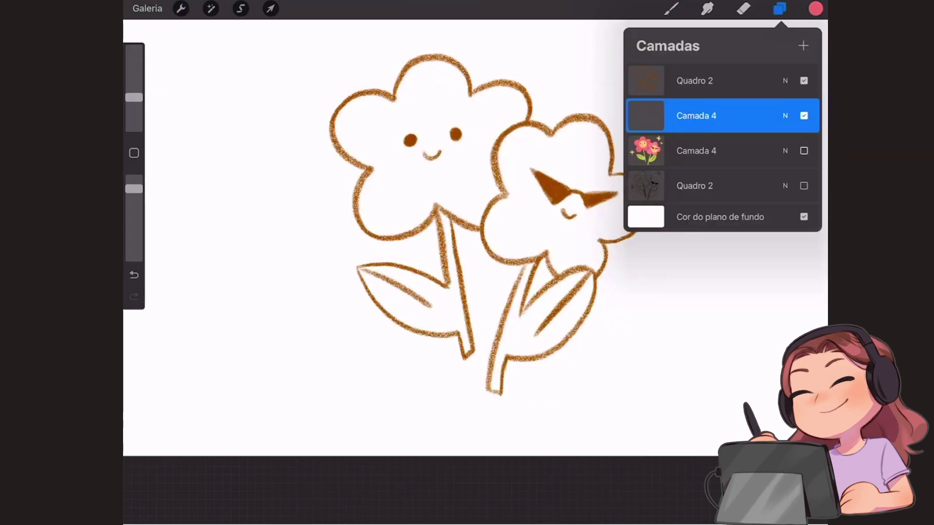
pyautogui.moveTo(409, 126)
pyautogui.mouseDown()
pyautogui.moveTo(437, 72)
pyautogui.moveTo(486, 195)
pyautogui.moveTo(506, 122)
pyautogui.moveTo(360, 146)
pyautogui.moveTo(385, 197)
pyautogui.moveTo(438, 129)
pyautogui.mouseUp()
pyautogui.click(780, 8)
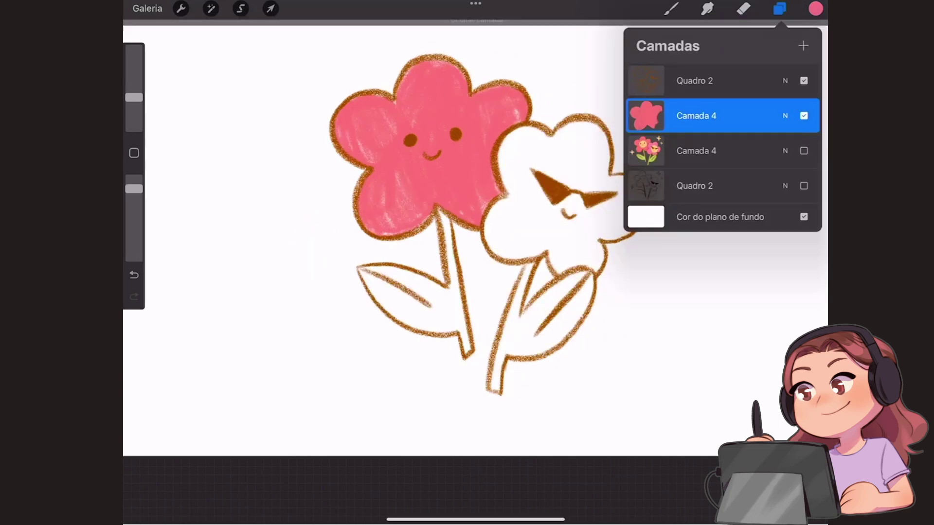
pyautogui.moveTo(516, 136)
pyautogui.mouseDown()
pyautogui.moveTo(501, 243)
pyautogui.moveTo(565, 268)
pyautogui.moveTo(545, 141)
pyautogui.moveTo(603, 132)
pyautogui.moveTo(632, 209)
pyautogui.mouseUp()
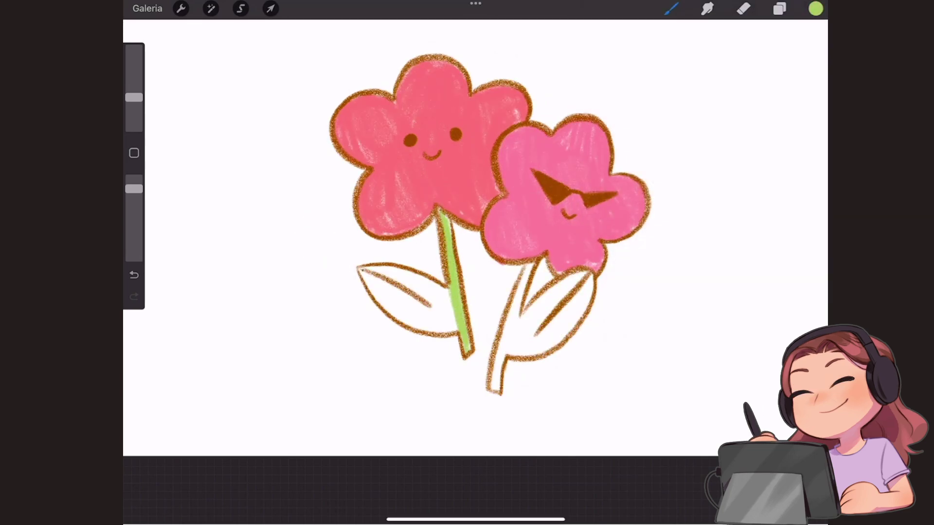
pyautogui.moveTo(362, 270)
pyautogui.mouseDown()
pyautogui.moveTo(429, 317)
pyautogui.moveTo(453, 292)
pyautogui.mouseUp()
pyautogui.moveTo(496, 389); pyautogui.dragTo(530, 265)
pyautogui.moveTo(506, 360)
pyautogui.mouseDown()
pyautogui.moveTo(562, 284)
pyautogui.moveTo(579, 292)
pyautogui.mouseUp()
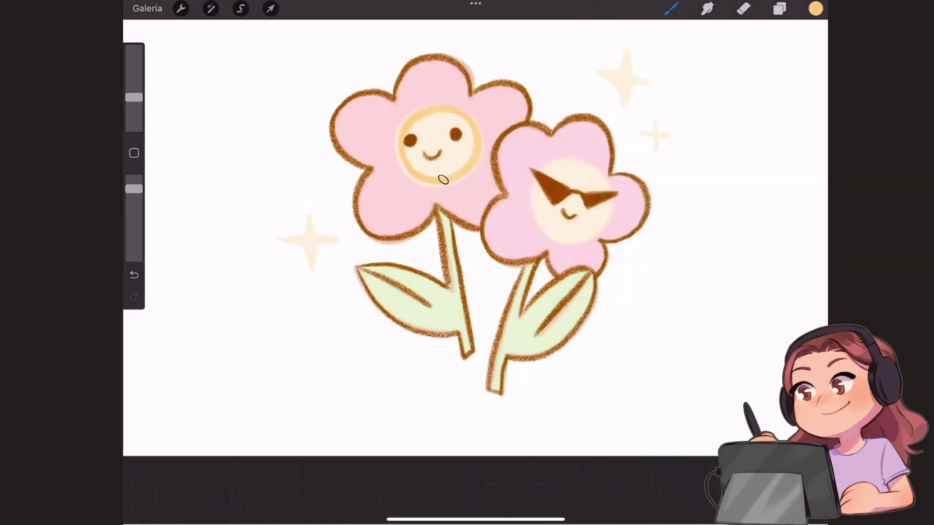
pyautogui.moveTo(443, 180); pyautogui.dragTo(438, 126)
pyautogui.moveTo(540, 185); pyautogui.dragTo(584, 228)
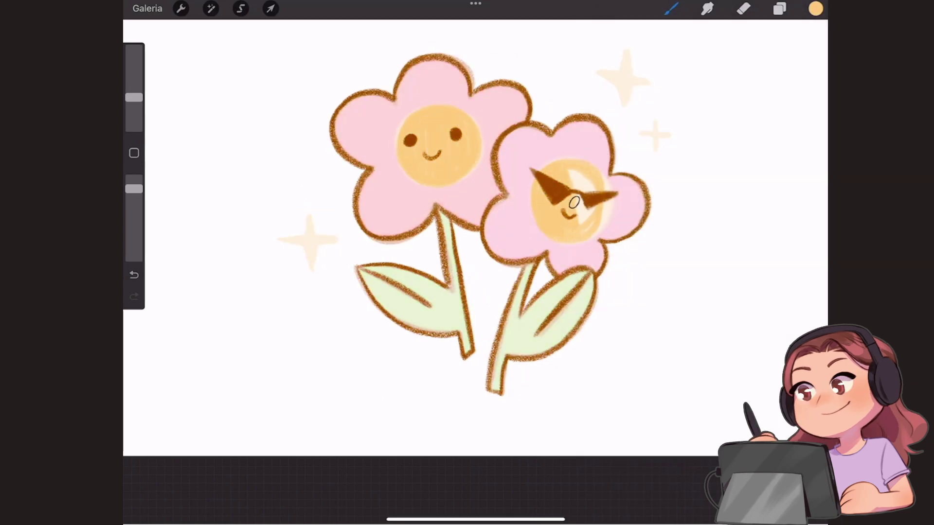
pyautogui.moveTo(625, 53)
pyautogui.mouseDown()
pyautogui.moveTo(625, 97)
pyautogui.moveTo(654, 148)
pyautogui.mouseUp()
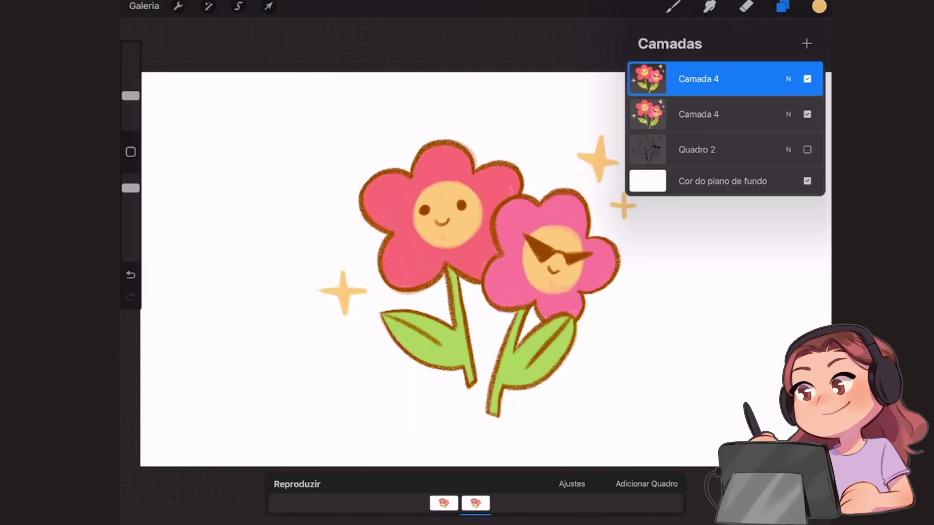
# Delete the Quadro 2 sketch layer and turn off the background colour for transparency
pyautogui.moveTo(778, 149); pyautogui.dragTo(681, 149)
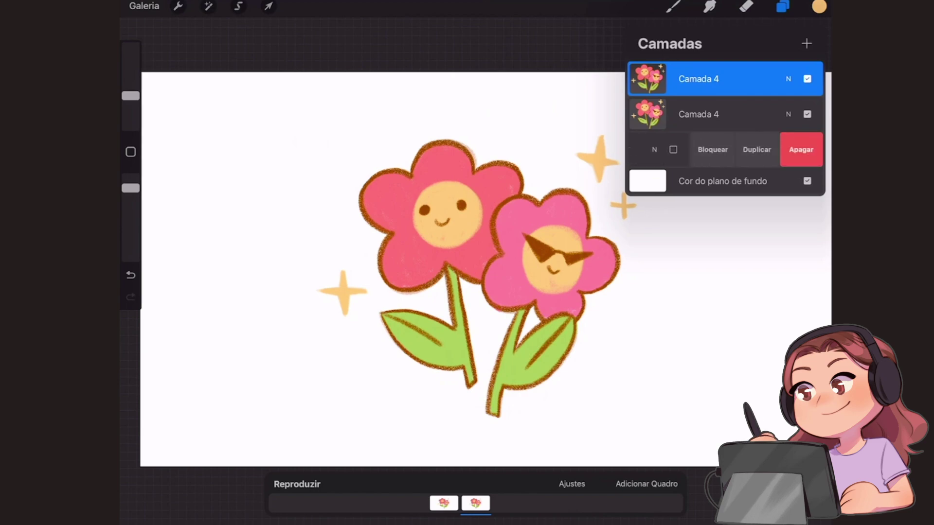
pyautogui.click(802, 149)
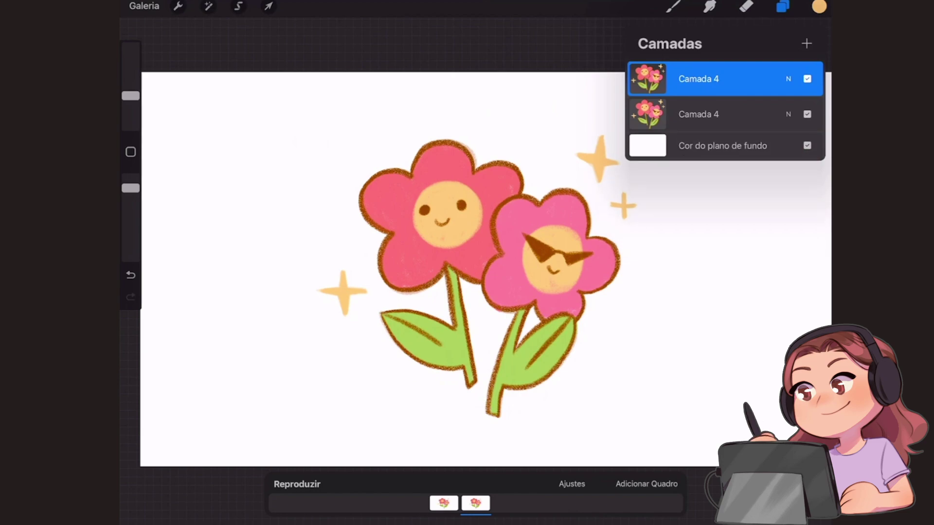
pyautogui.click(807, 145)
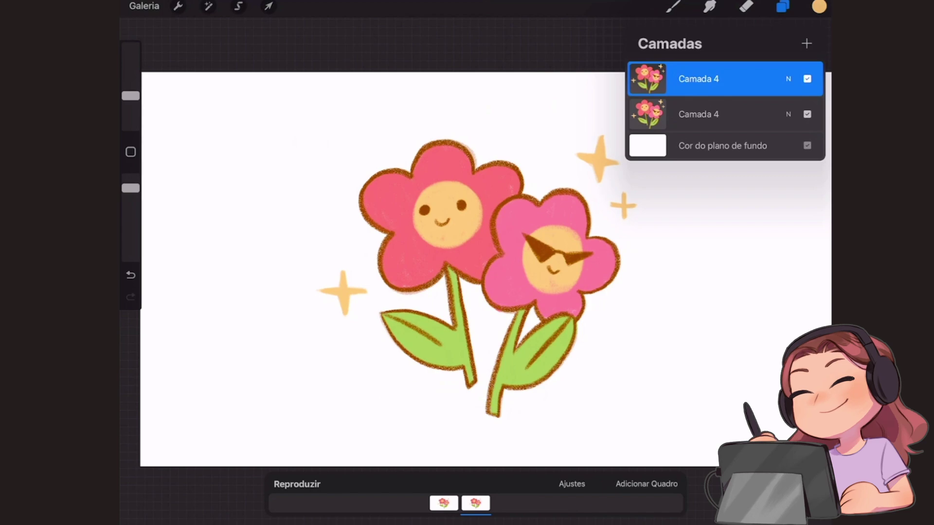
pyautogui.click(745, 6)
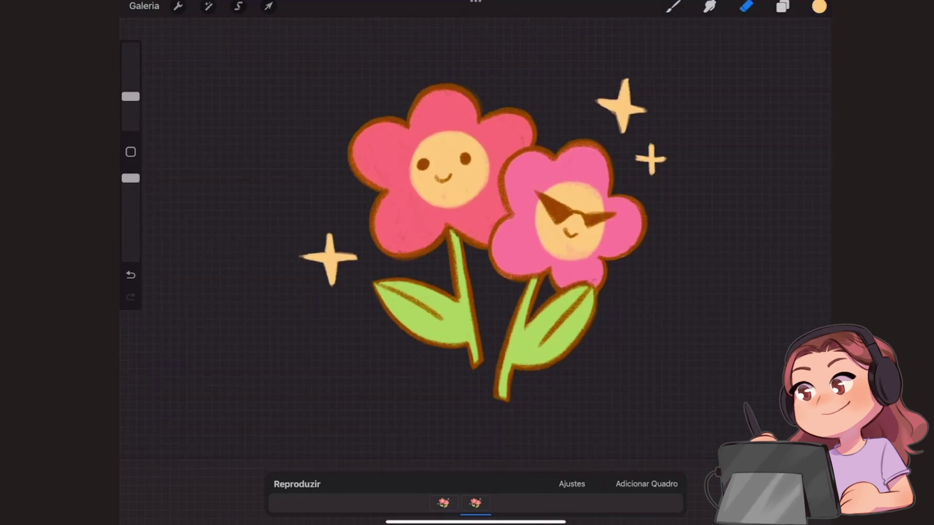
# Play the flower animation, check both frames, and bring up the export formats
pyautogui.click(297, 484)
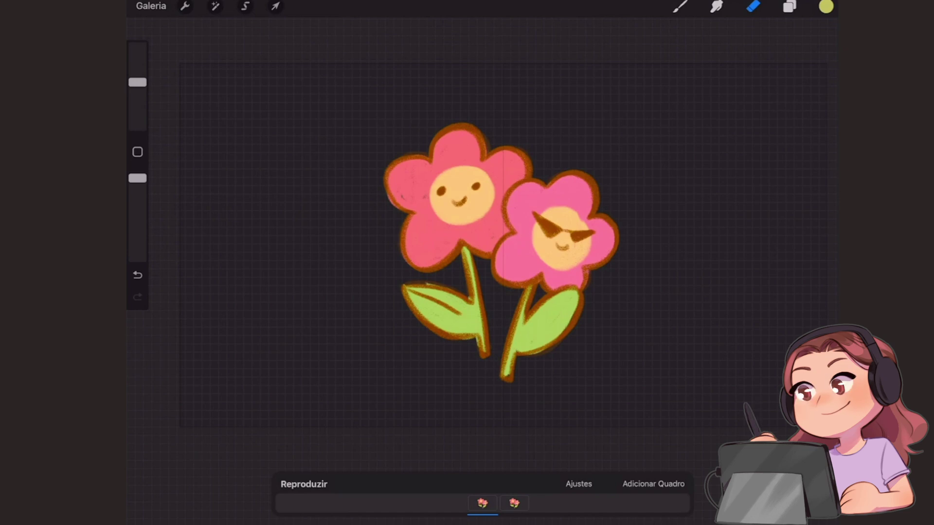
pyautogui.click(514, 504)
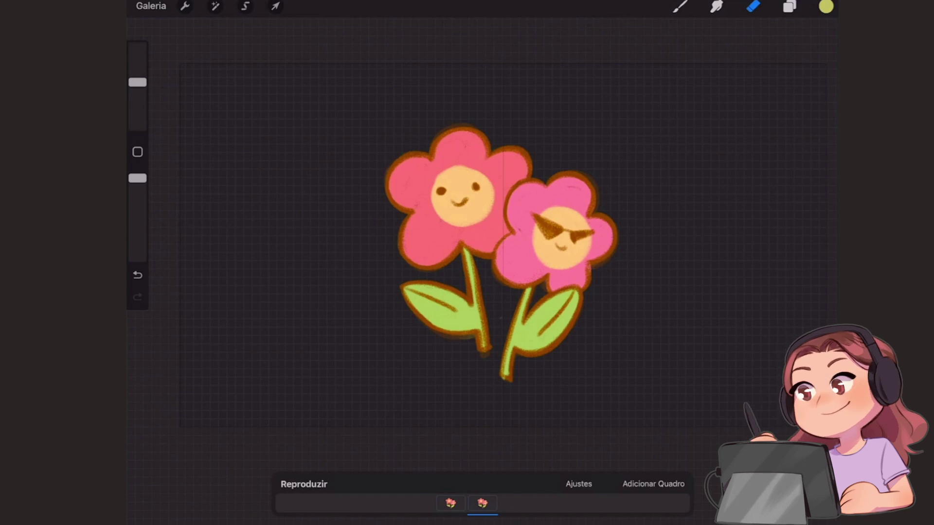
pyautogui.click(450, 504)
pyautogui.click(514, 504)
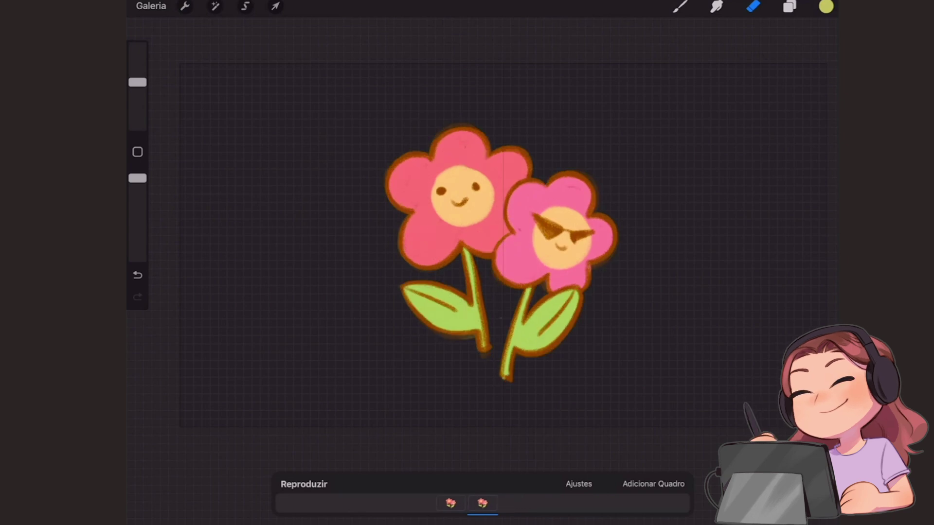
pyautogui.click(184, 6)
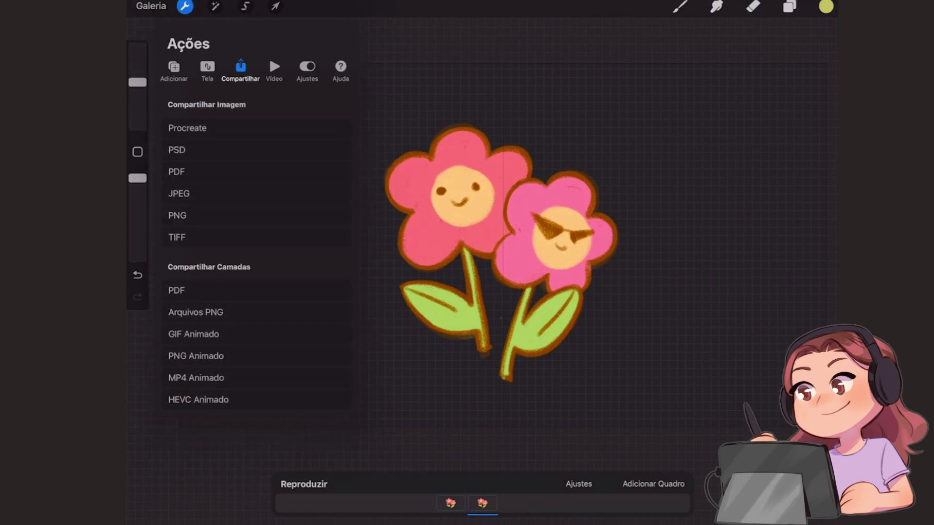
# Preview the animated GIF at alpha thresholds 50%, 99%, 82%, 1%, 55%, then paint a yellow circle
pyautogui.click(194, 335)
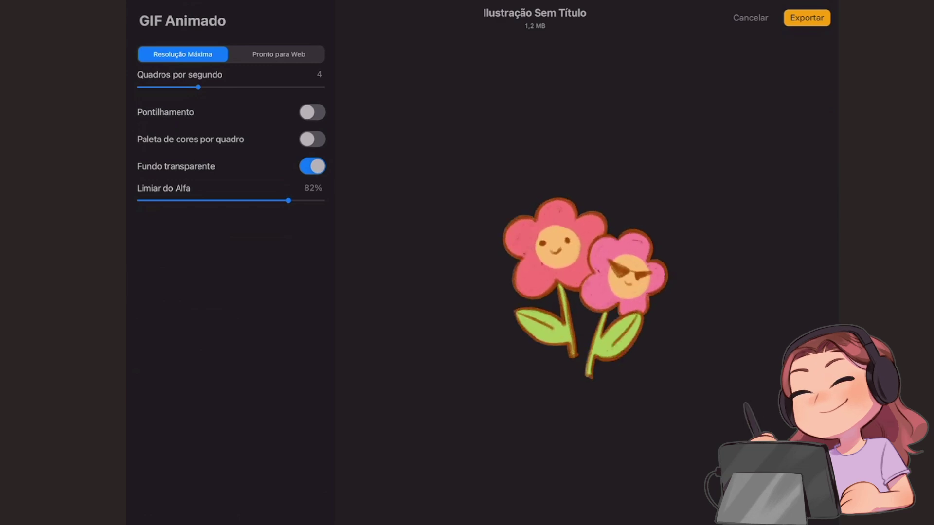
pyautogui.moveTo(198, 87)
pyautogui.mouseDown()
pyautogui.moveTo(207, 87)
pyautogui.moveTo(188, 87)
pyautogui.mouseUp()
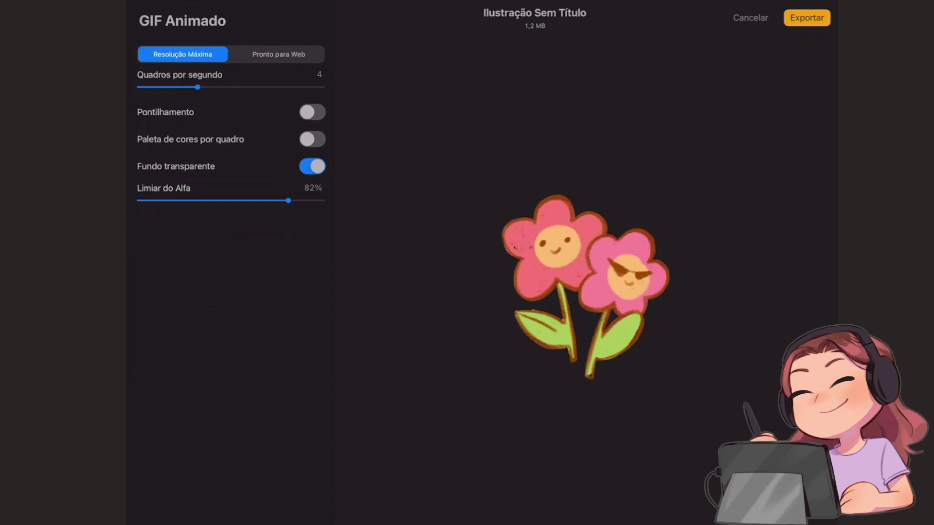
pyautogui.moveTo(289, 200)
pyautogui.mouseDown()
pyautogui.moveTo(200, 200)
pyautogui.moveTo(277, 200)
pyautogui.mouseUp()
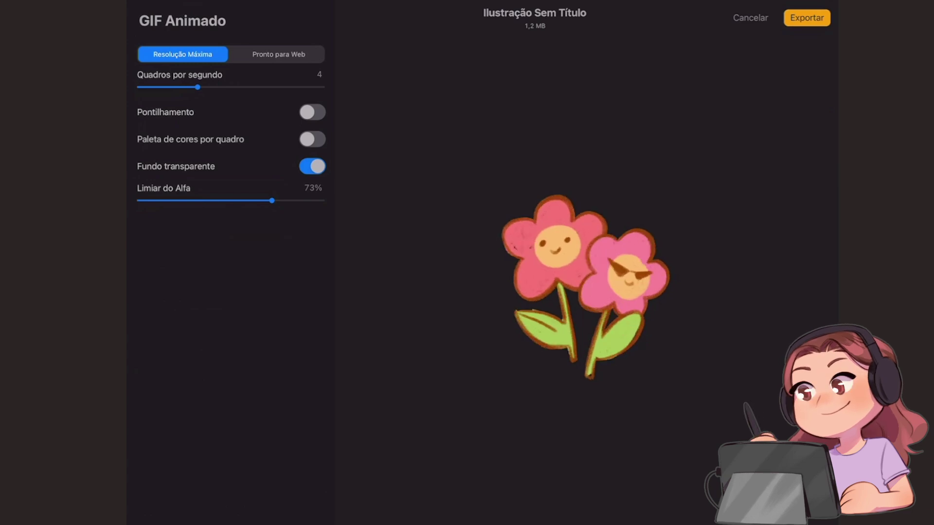
pyautogui.moveTo(272, 200); pyautogui.dragTo(320, 201)
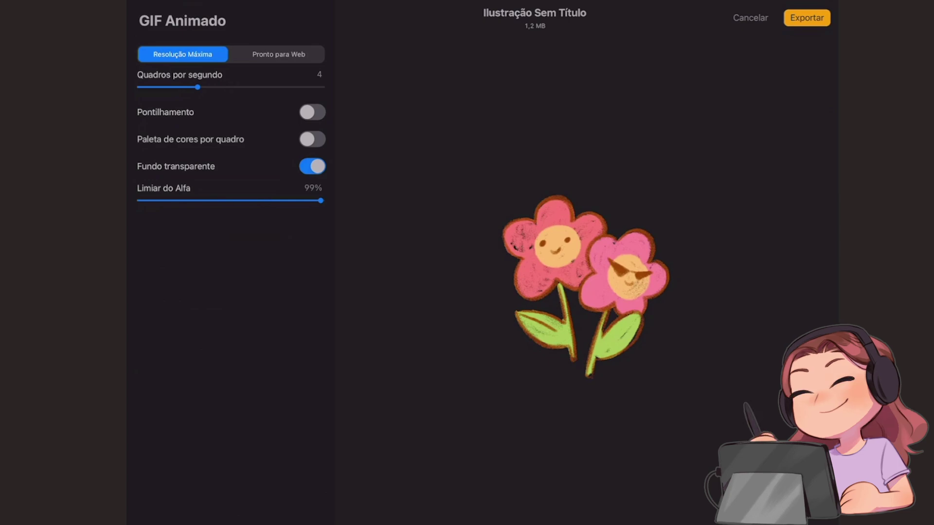
pyautogui.moveTo(321, 200); pyautogui.dragTo(293, 201)
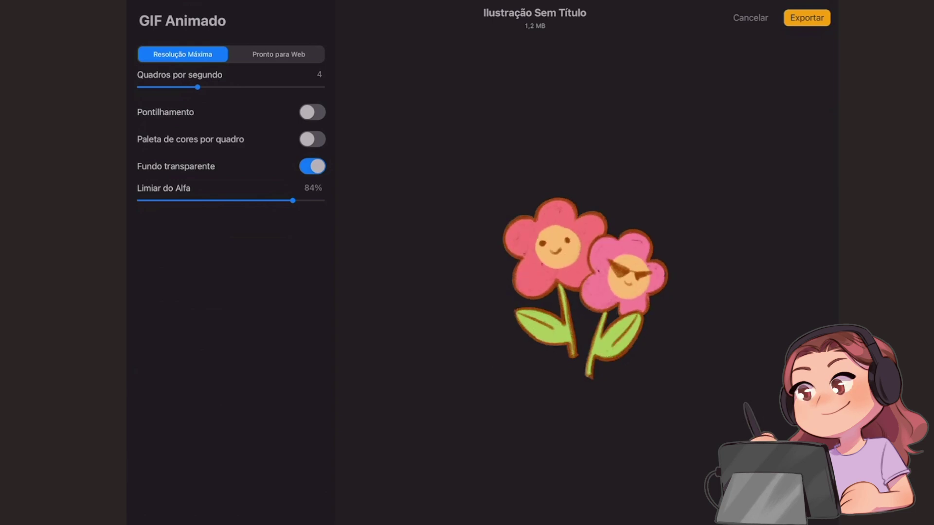
pyautogui.moveTo(293, 200); pyautogui.dragTo(140, 201)
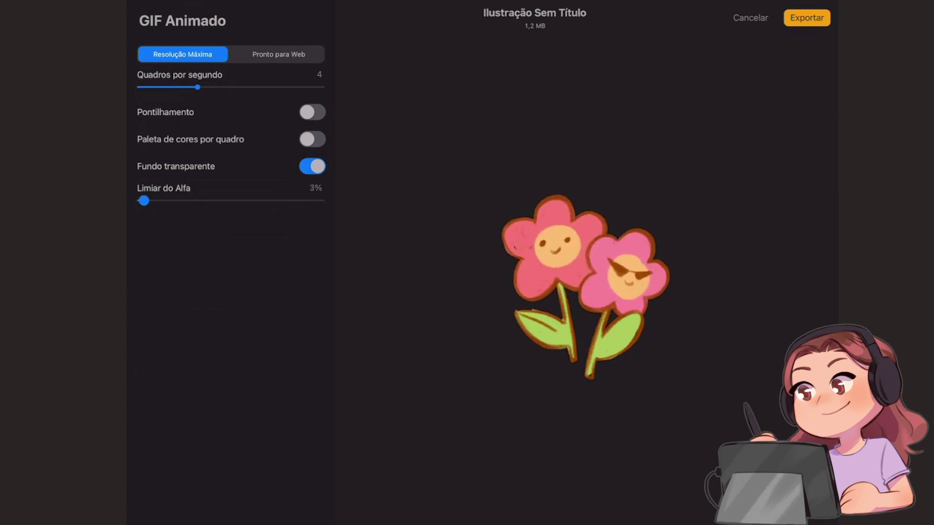
pyautogui.moveTo(144, 201); pyautogui.dragTo(308, 200)
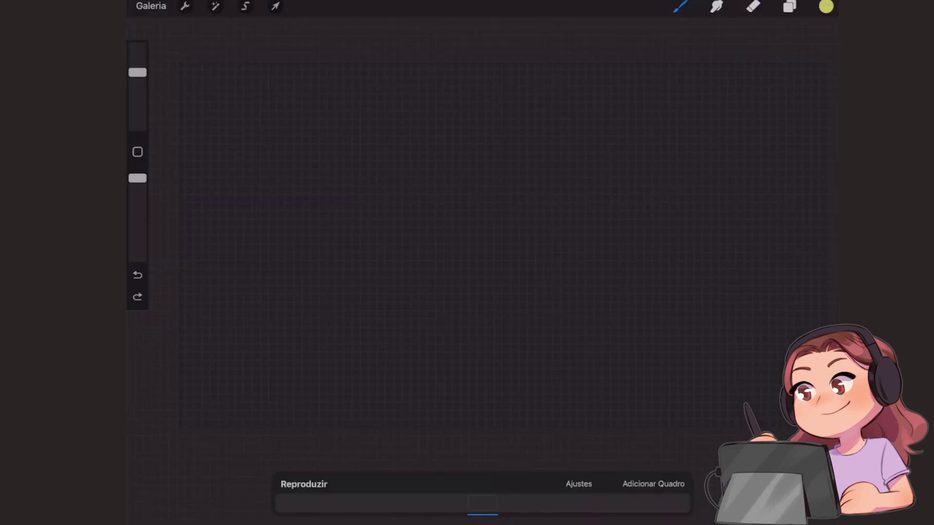
pyautogui.moveTo(448, 220)
pyautogui.mouseDown()
pyautogui.moveTo(511, 214)
pyautogui.moveTo(477, 234)
pyautogui.moveTo(486, 243)
pyautogui.mouseUp()
# Add a second frame with a larger yellow blob and play the circle animation
pyautogui.click(653, 484)
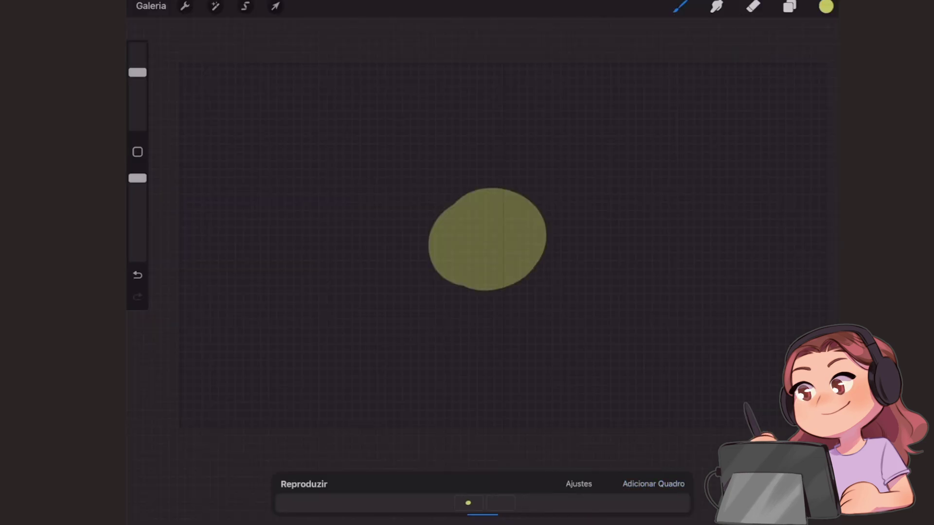
pyautogui.moveTo(521, 198)
pyautogui.mouseDown()
pyautogui.moveTo(532, 271)
pyautogui.moveTo(564, 263)
pyautogui.mouseUp()
pyautogui.moveTo(467, 228); pyautogui.dragTo(515, 253)
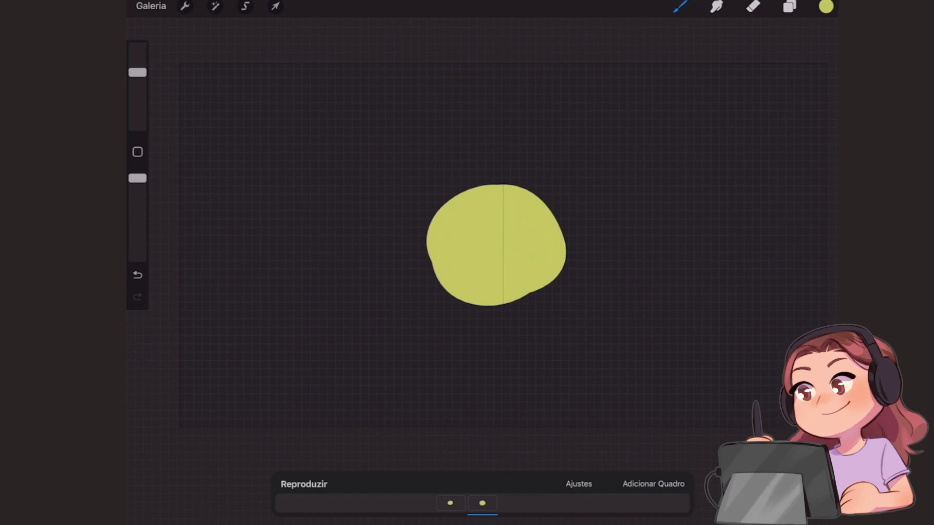
pyautogui.click(305, 484)
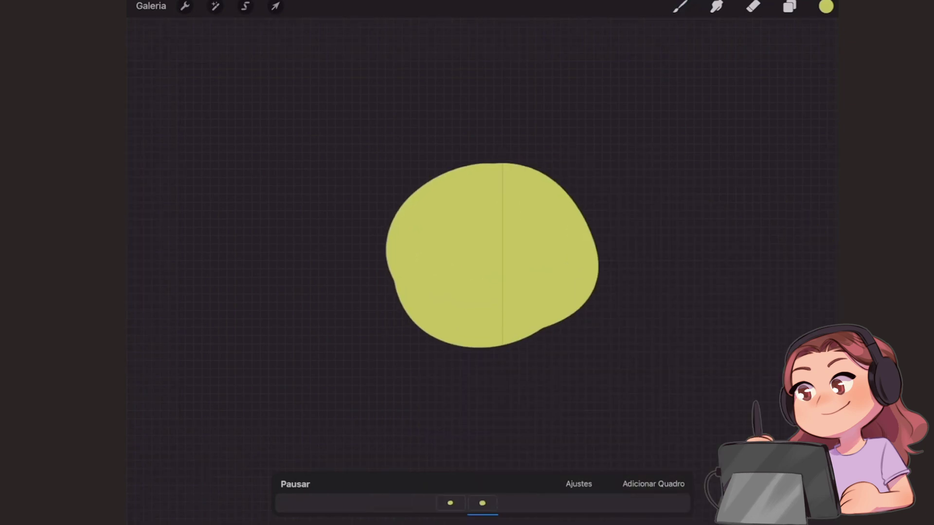
# Preview the circle as an animated GIF, trying alpha thresholds 83%, 94%, 1% and 82%
pyautogui.click(185, 6)
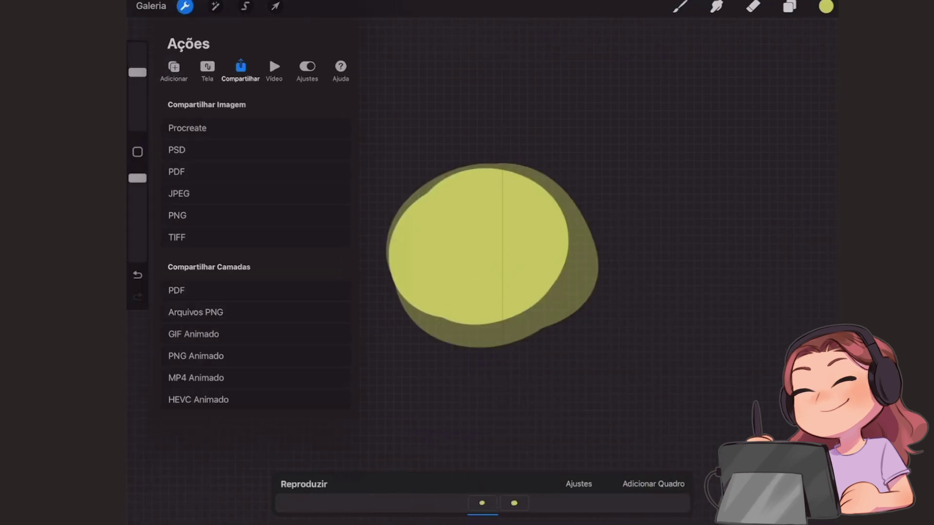
pyautogui.click(256, 334)
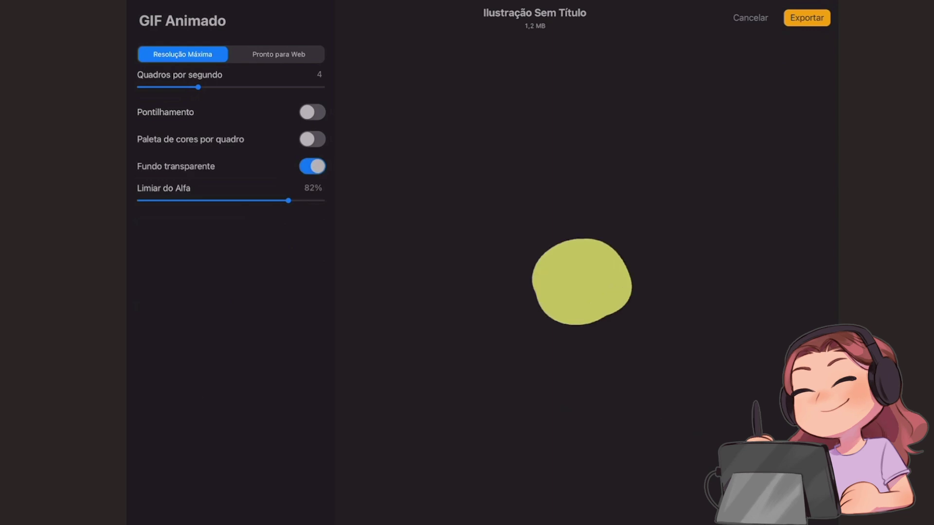
pyautogui.moveTo(289, 200); pyautogui.dragTo(291, 201)
pyautogui.moveTo(322, 200); pyautogui.dragTo(311, 200)
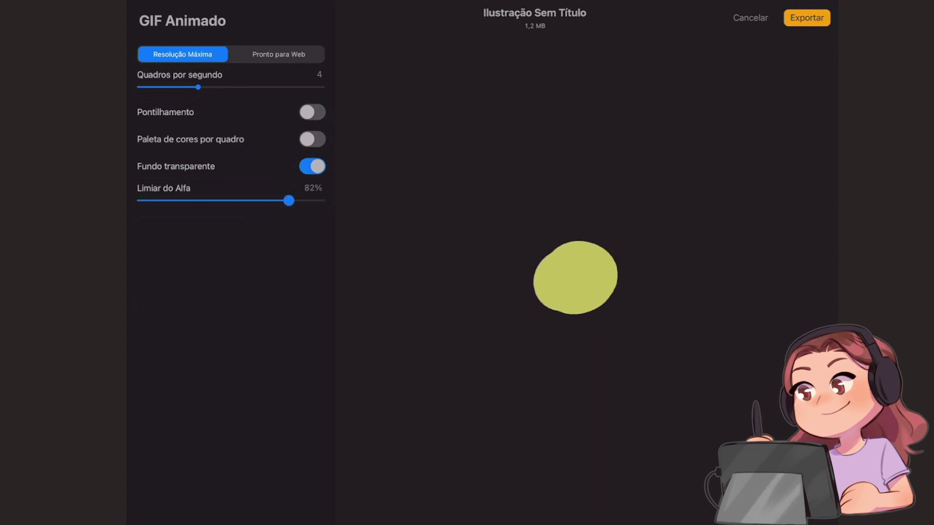
pyautogui.moveTo(293, 200); pyautogui.dragTo(141, 200)
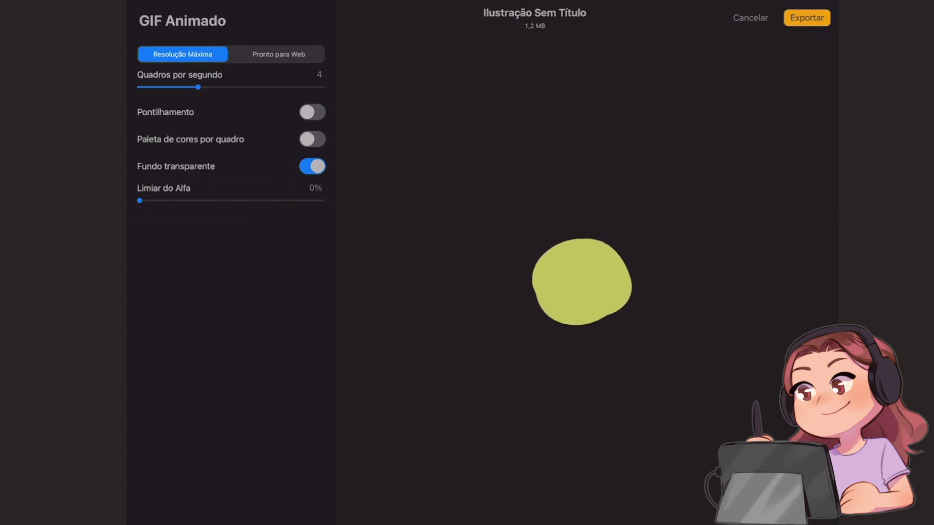
pyautogui.moveTo(139, 200); pyautogui.dragTo(289, 201)
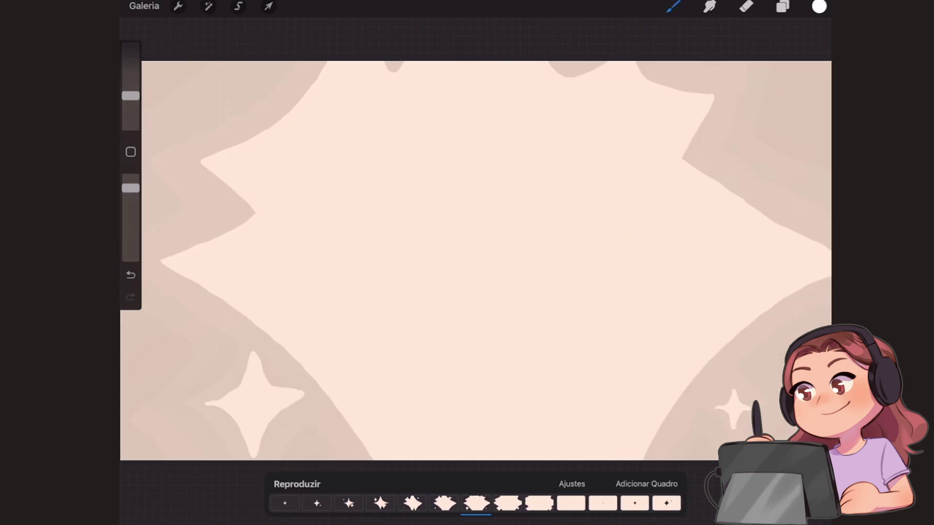
# Set onion-skin frames to Sem and play back the sparkle animation
pyautogui.click(572, 484)
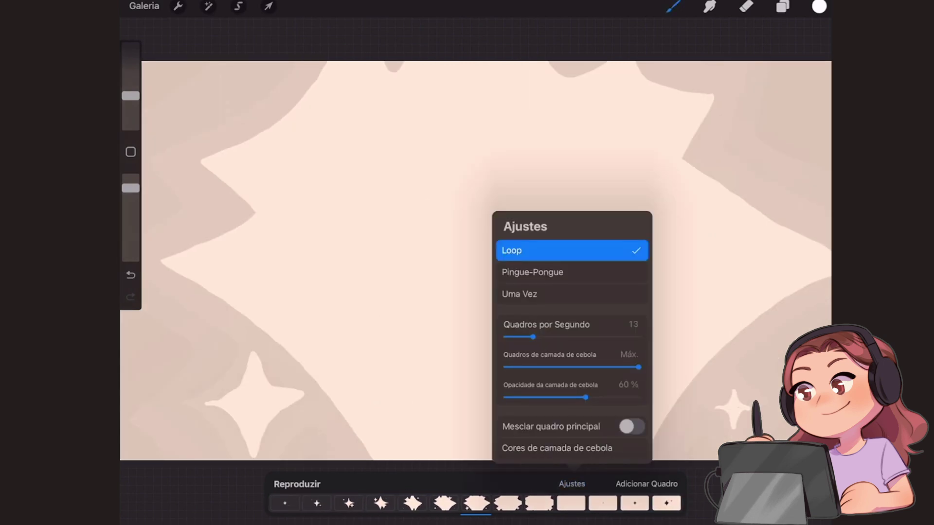
pyautogui.moveTo(628, 368); pyautogui.dragTo(506, 367)
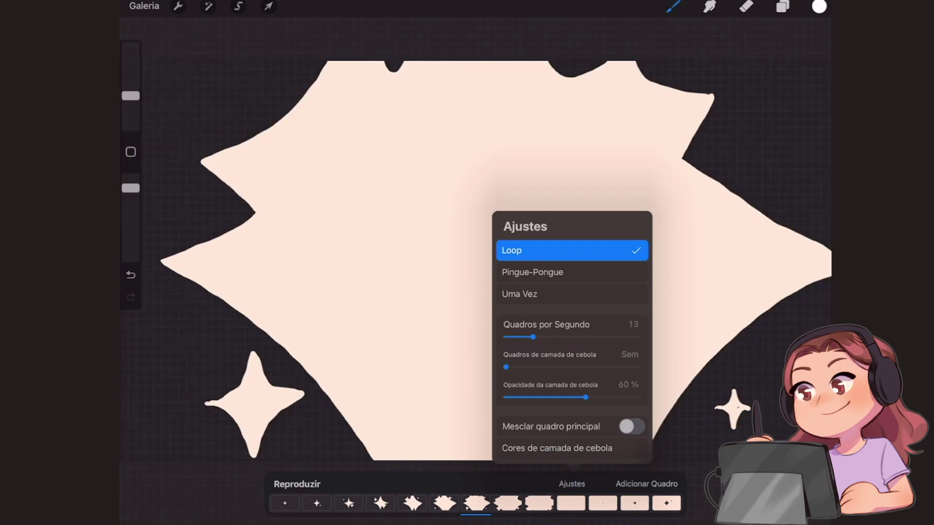
pyautogui.click(297, 484)
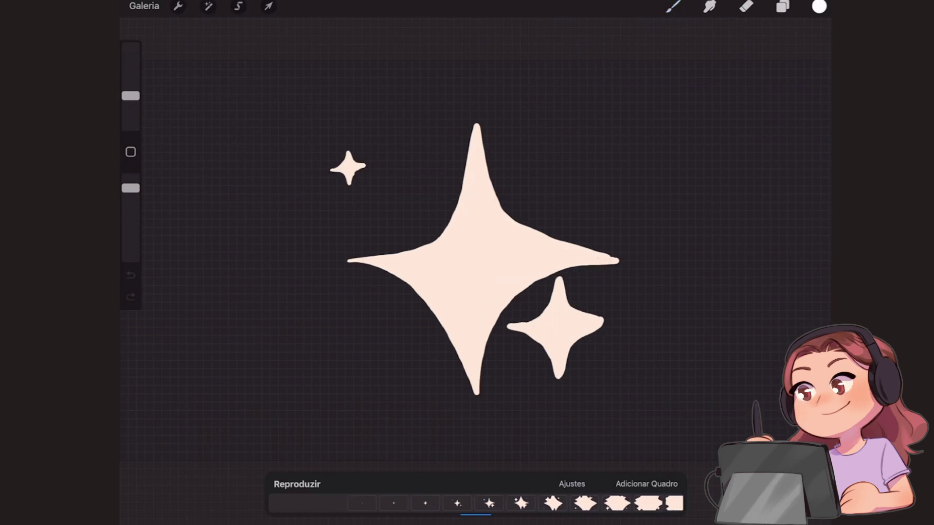
pyautogui.click(296, 484)
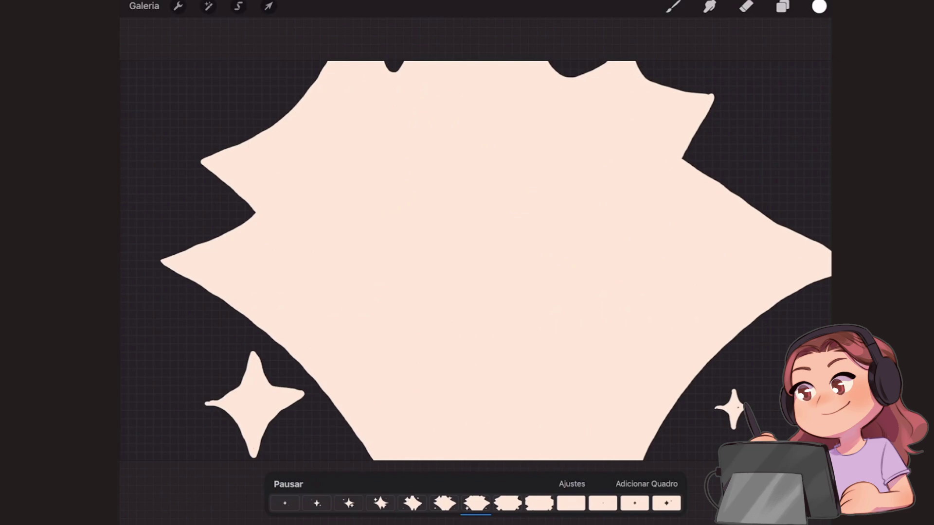
# Pause the sparkle animation and step through its final frames
pyautogui.click(288, 484)
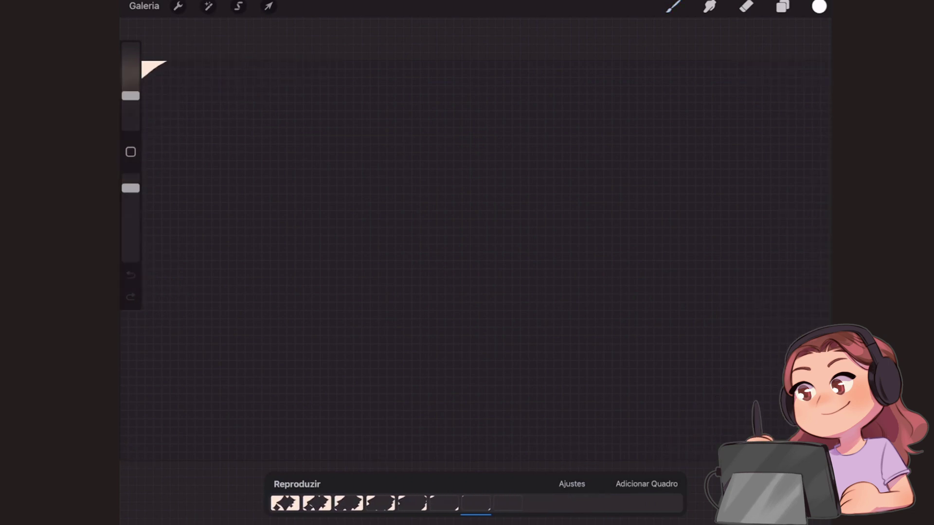
pyautogui.press('b')
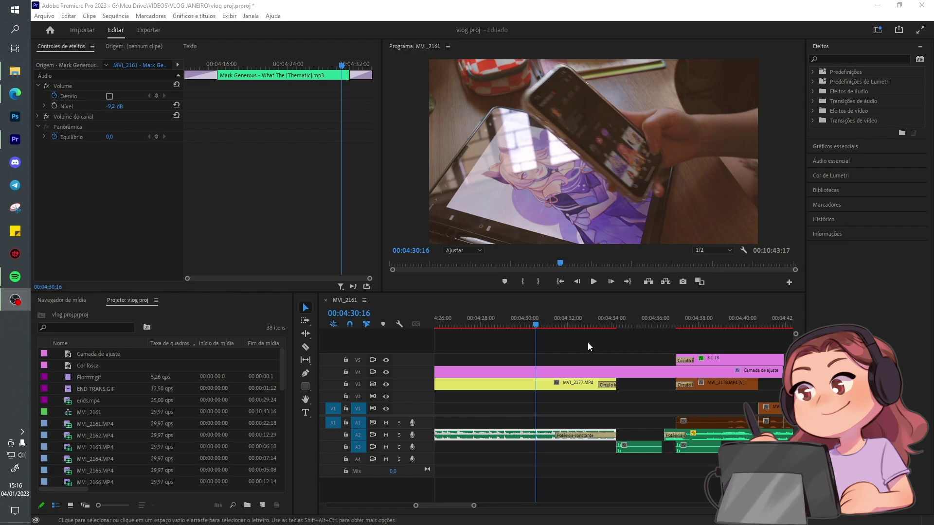
# Place Florrrrr.gif on V5 at 00:04:29:19 and preview the flower overlay
pyautogui.moveTo(536, 324); pyautogui.dragTo(547, 324)
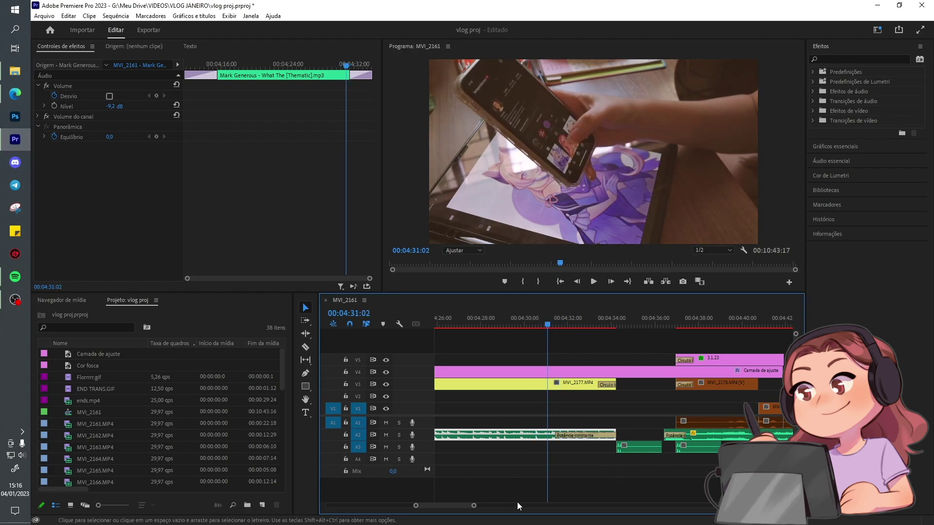
pyautogui.moveTo(474, 506)
pyautogui.mouseDown()
pyautogui.moveTo(572, 512)
pyautogui.moveTo(454, 509)
pyautogui.mouseUp()
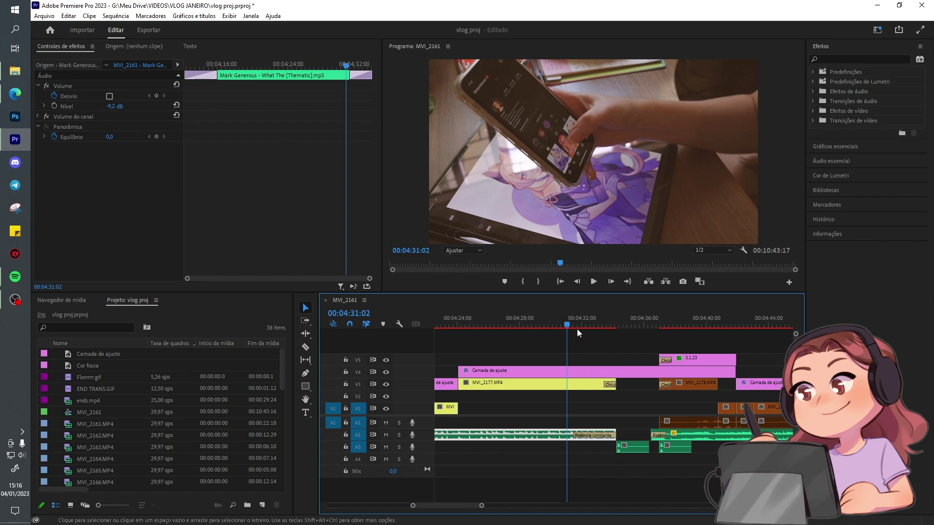
pyautogui.moveTo(570, 331); pyautogui.dragTo(547, 329)
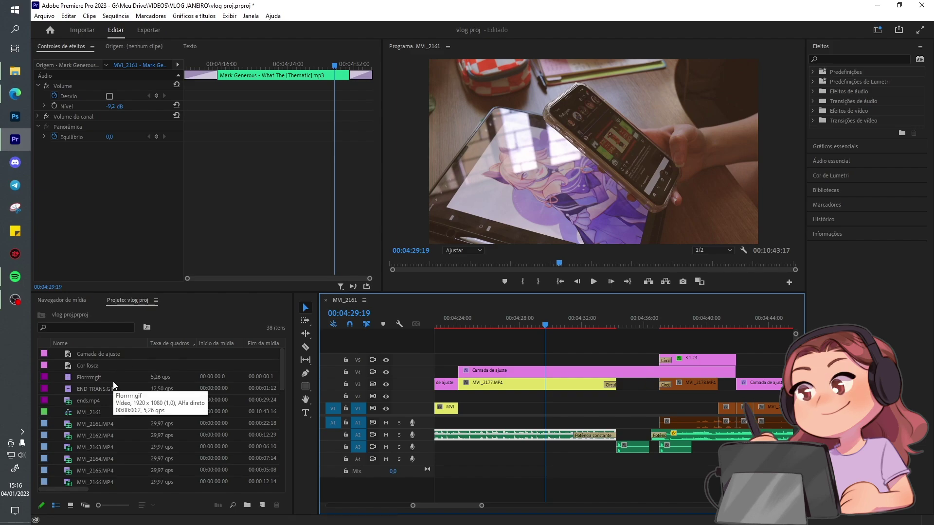
pyautogui.moveTo(107, 381); pyautogui.dragTo(547, 360)
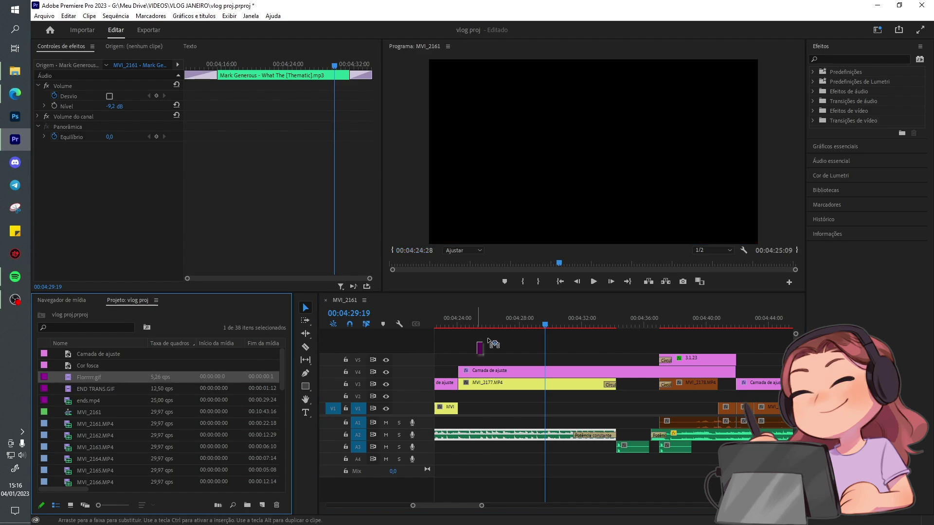
pyautogui.click(547, 325)
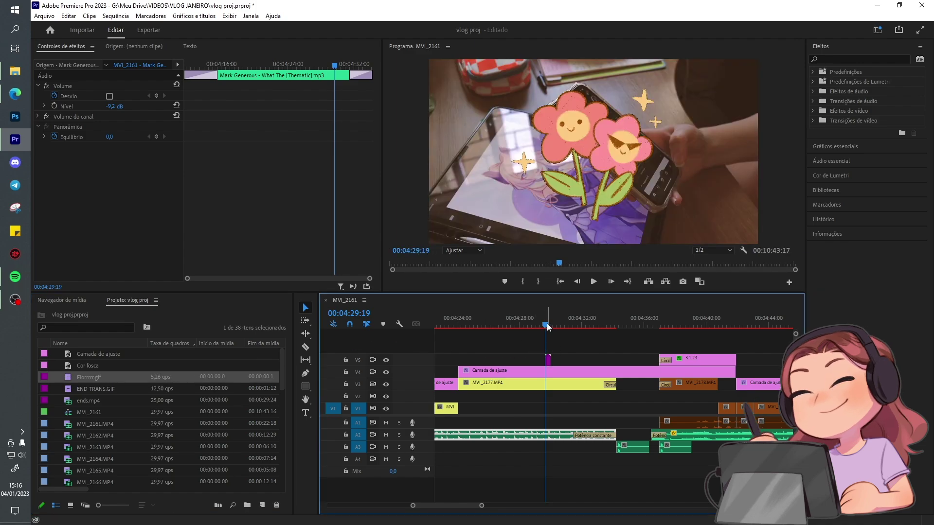
pyautogui.moveTo(547, 325); pyautogui.dragTo(548, 327)
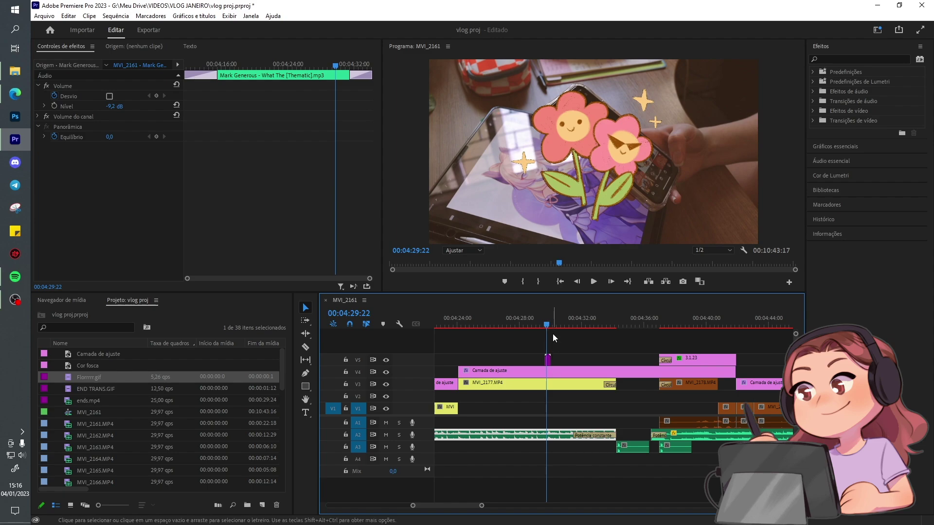
pyautogui.moveTo(549, 325); pyautogui.dragTo(547, 325)
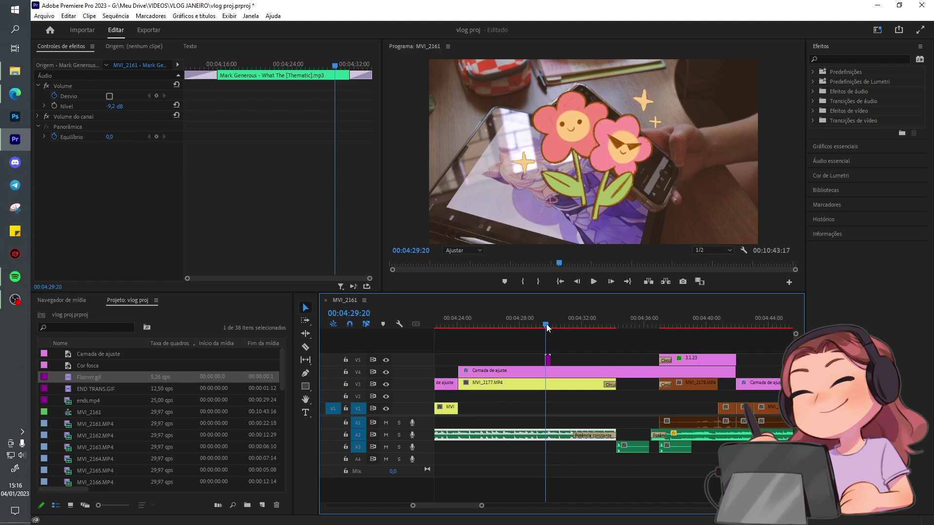
# Repeat the flower clip back to back on V5 with pasted copies
pyautogui.click(548, 360)
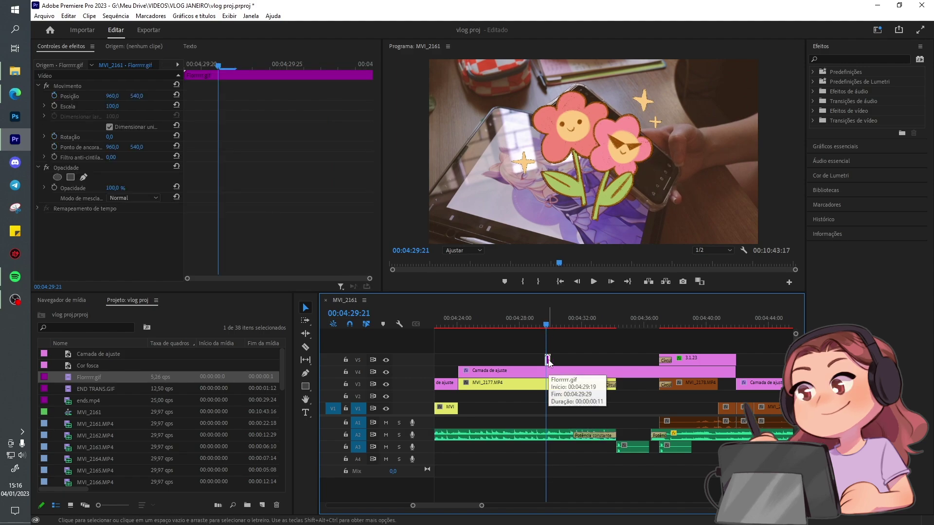
pyautogui.press('space')
pyautogui.press('space')
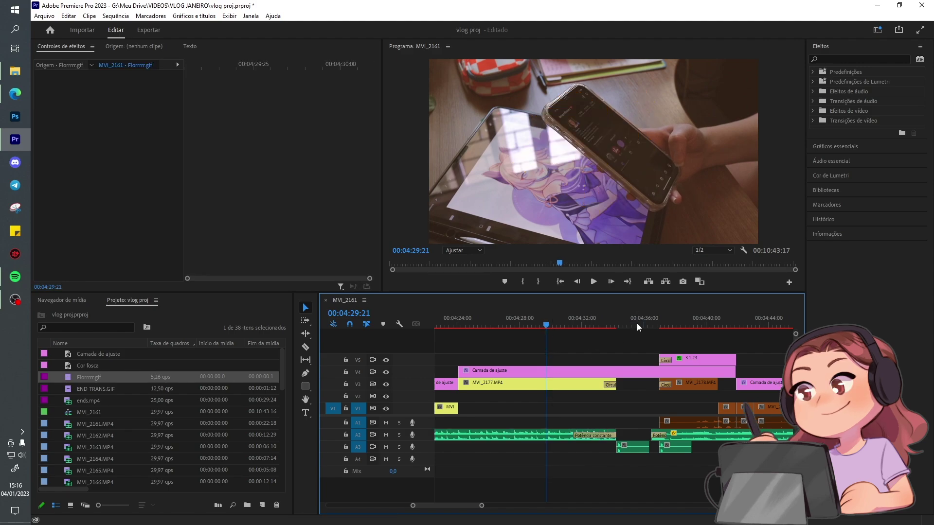
pyautogui.hotkey('ctrl', 'v')
pyautogui.hotkey('ctrl', 'v')
pyautogui.hotkey('ctrl', 'v')
pyautogui.hotkey('ctrl', 'v')
pyautogui.hotkey('ctrl', 'v')
pyautogui.hotkey('ctrl', 'v')
pyautogui.hotkey('ctrl', 'v')
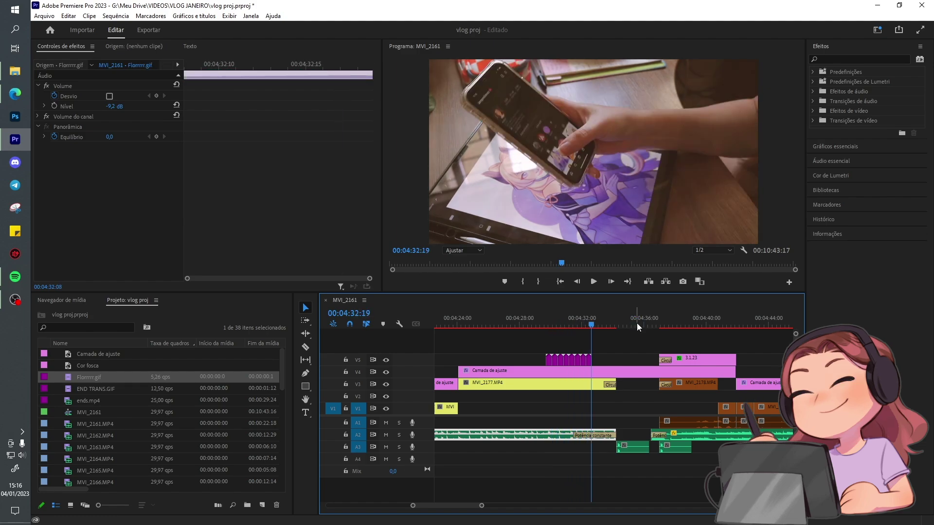
pyautogui.hotkey('ctrl', 'v')
pyautogui.hotkey('ctrl', 'v')
pyautogui.hotkey('ctrl', 'v')
pyautogui.hotkey('ctrl', 'v')
pyautogui.hotkey('ctrl', 'v')
pyautogui.hotkey('ctrl', 'v')
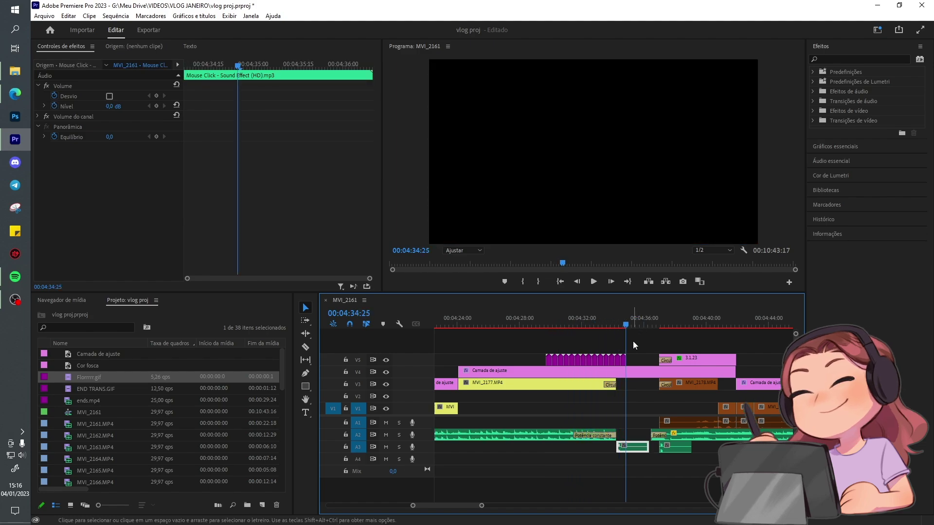
# Nest all the gif copies on V5 into one sequence named 'florrrrrr'
pyautogui.click(633, 341)
pyautogui.moveTo(639, 340); pyautogui.dragTo(596, 354)
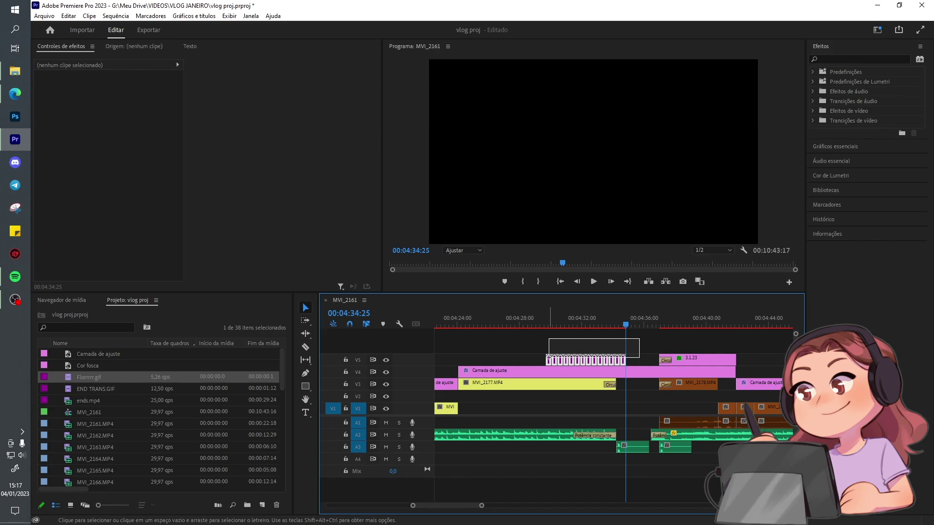
pyautogui.rightClick(550, 361)
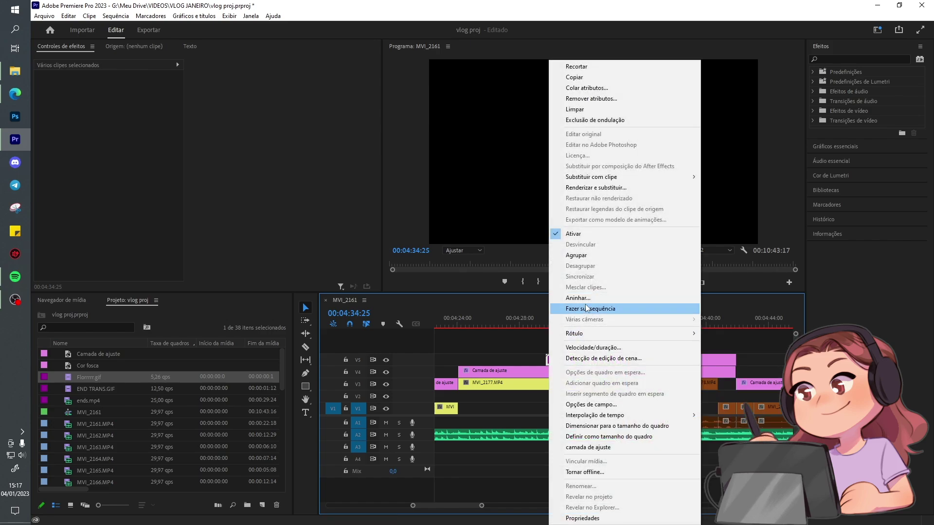
pyautogui.click(589, 302)
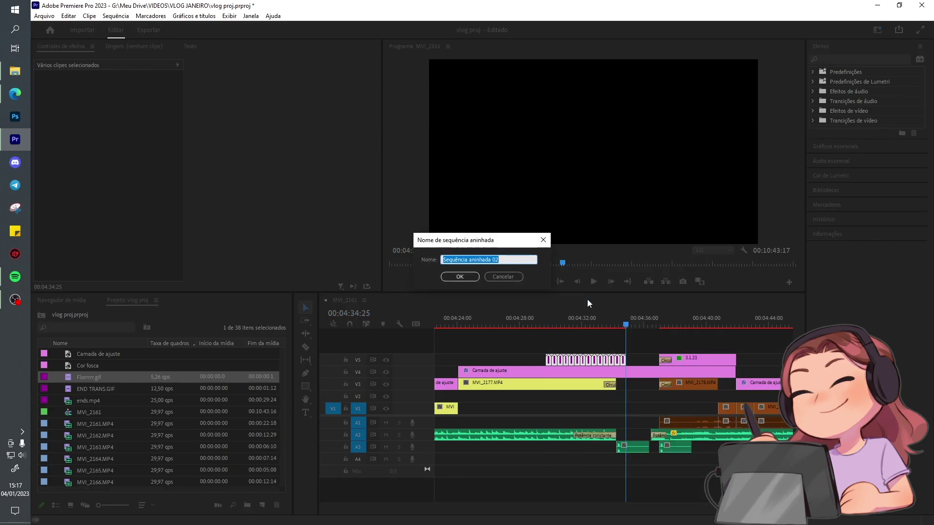
pyautogui.write('florrrrrr')
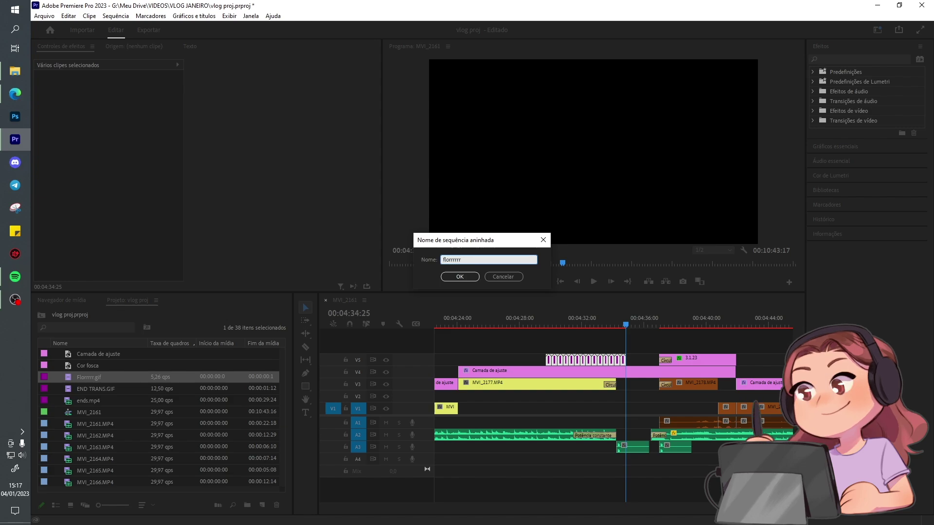
pyautogui.press('Return')
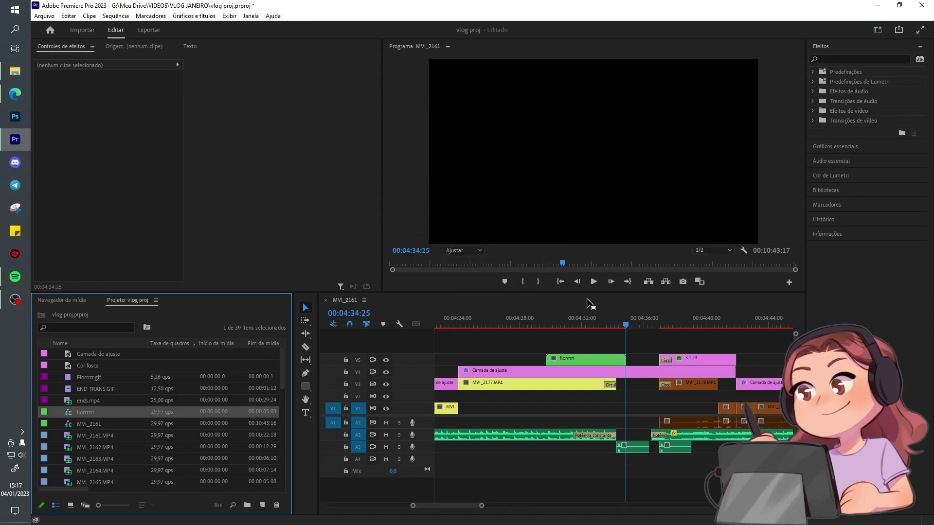
pyautogui.click(563, 363)
pyautogui.moveTo(613, 320); pyautogui.dragTo(584, 326)
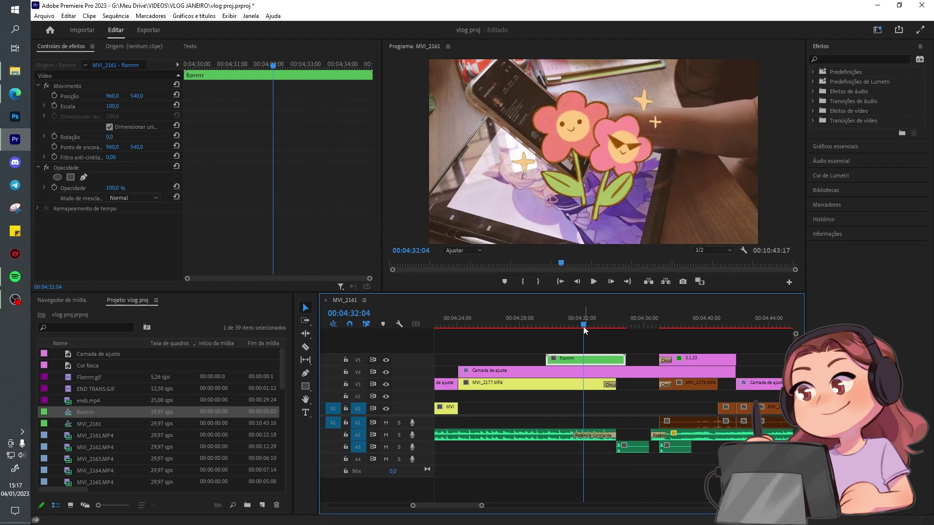
pyautogui.click(94, 416)
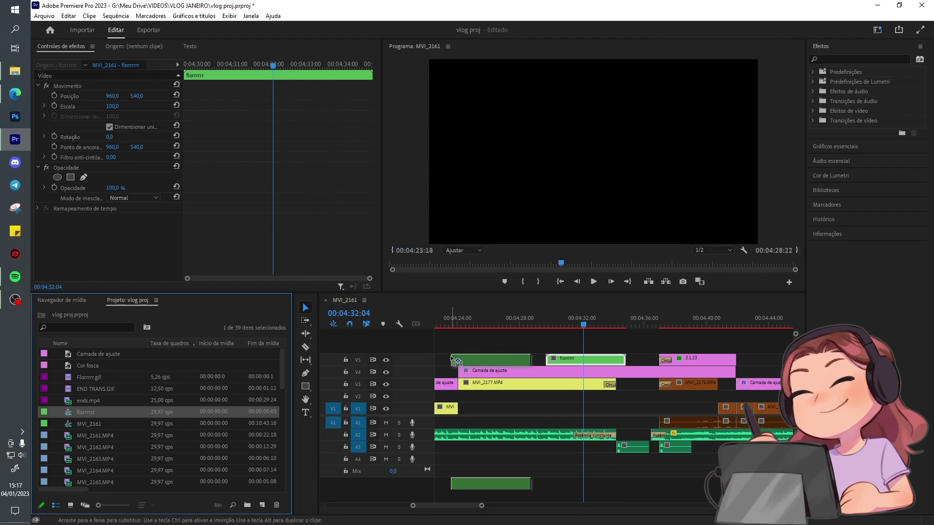
# Move the florrrrrr clip slightly earlier along V5
pyautogui.moveTo(210, 388); pyautogui.dragTo(563, 360)
pyautogui.click(508, 320)
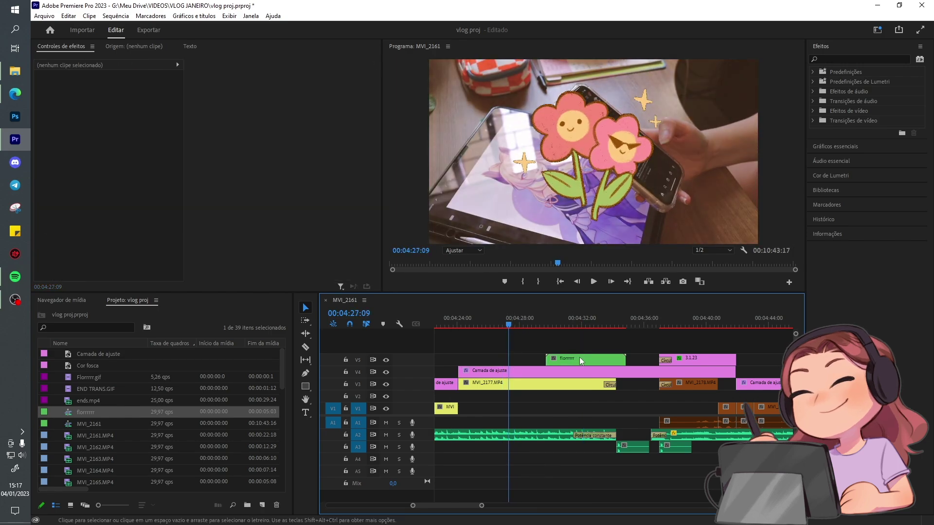
pyautogui.moveTo(521, 322); pyautogui.dragTo(552, 325)
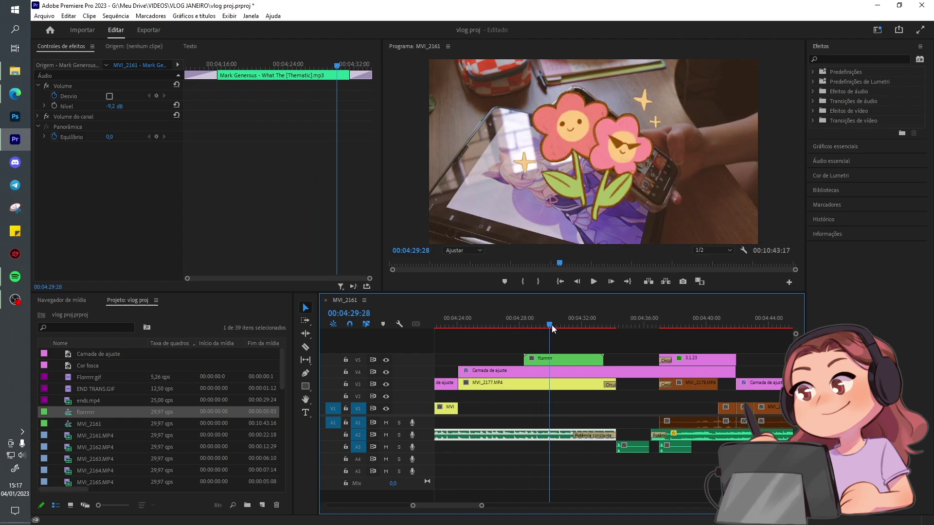
pyautogui.click(558, 362)
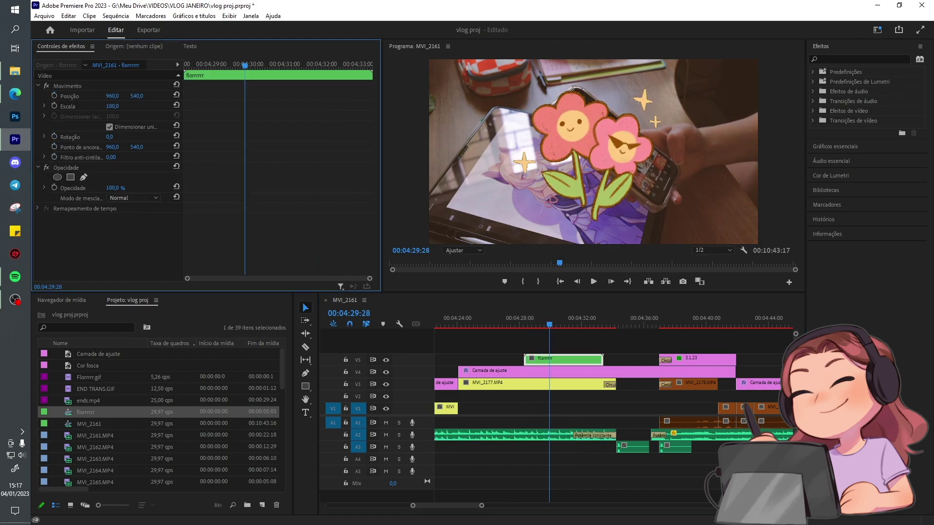
# Scale the flower overlay to 64% and position it in the lower left
pyautogui.moveTo(112, 106); pyautogui.dragTo(94, 106)
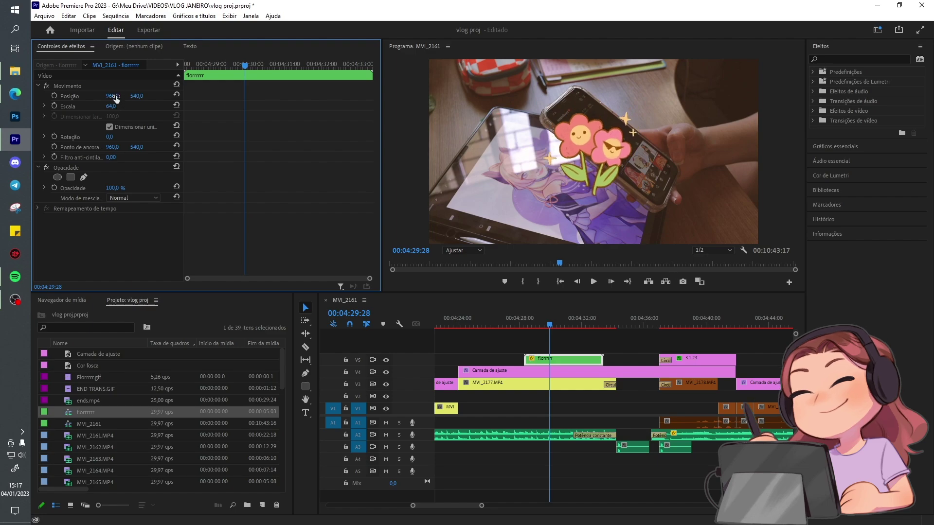
pyautogui.moveTo(112, 96); pyautogui.dragTo(78, 95)
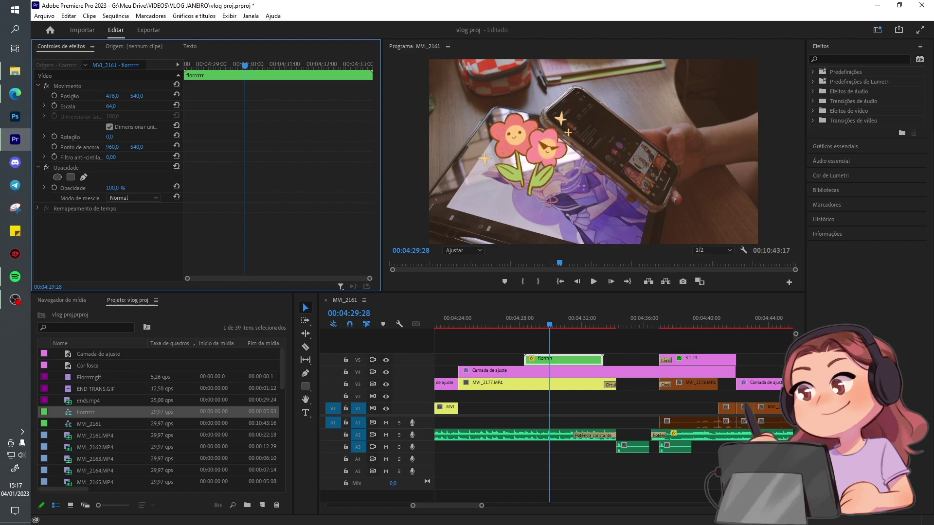
pyautogui.moveTo(137, 96)
pyautogui.mouseDown()
pyautogui.moveTo(161, 96)
pyautogui.moveTo(98, 96)
pyautogui.mouseUp()
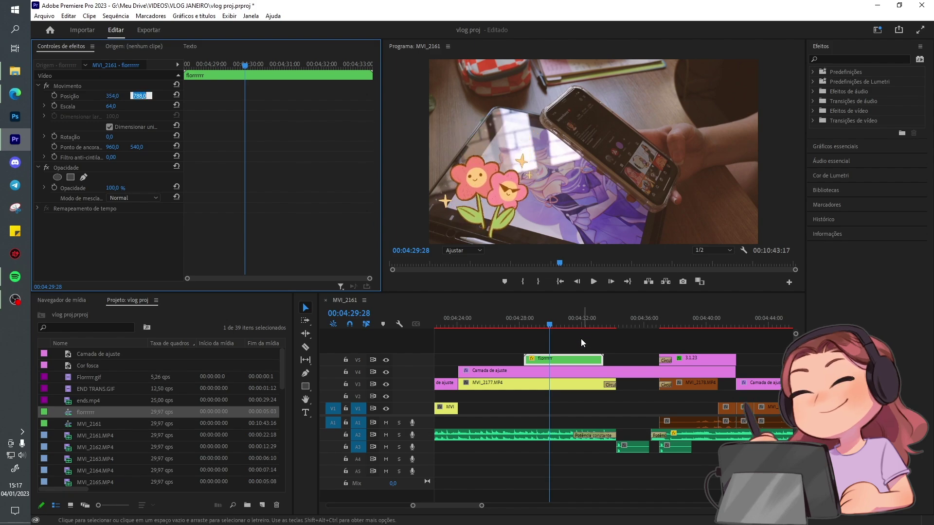
pyautogui.moveTo(550, 325); pyautogui.dragTo(517, 325)
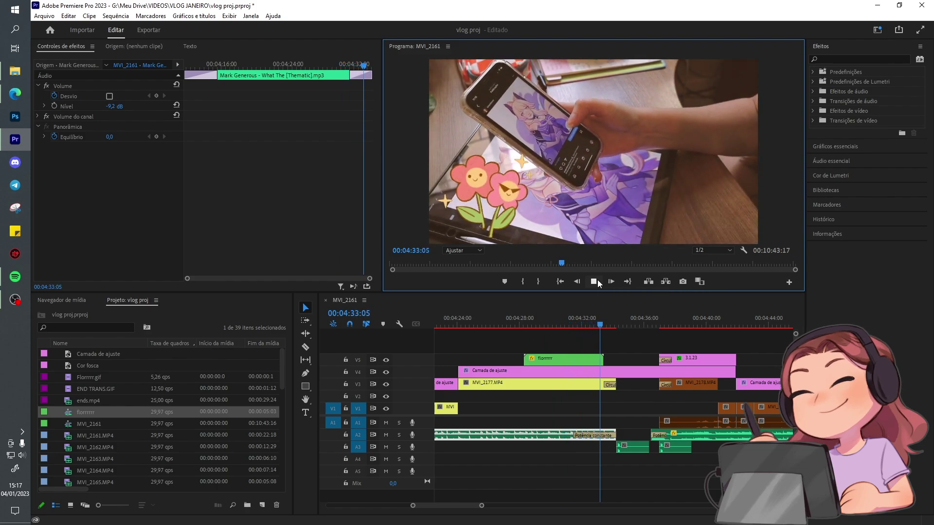
# Lay the pink Cor fosca matte on V1 under the flower section
pyautogui.click(594, 282)
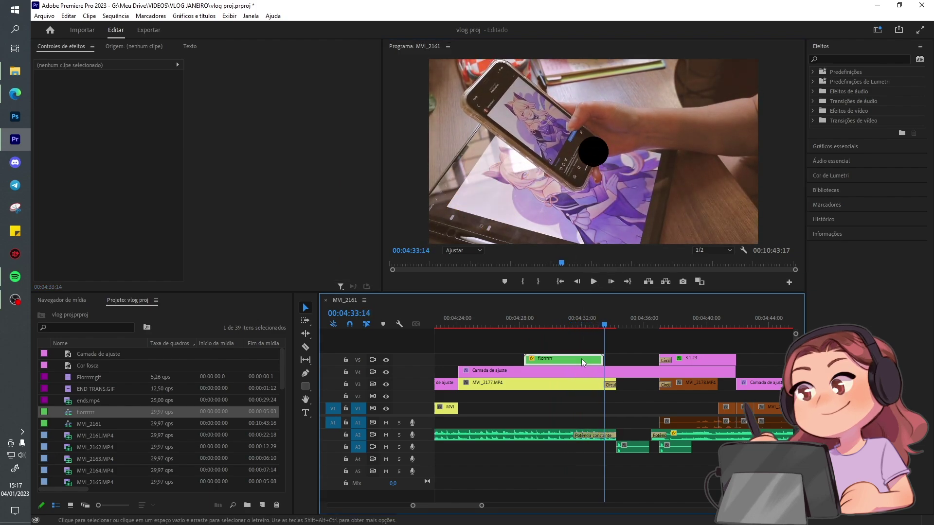
pyautogui.moveTo(605, 324); pyautogui.dragTo(651, 329)
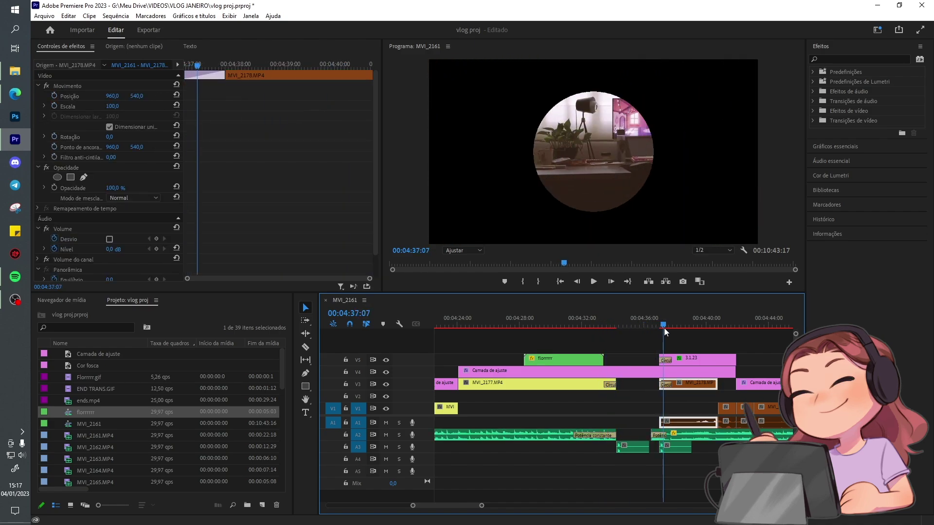
pyautogui.click(610, 325)
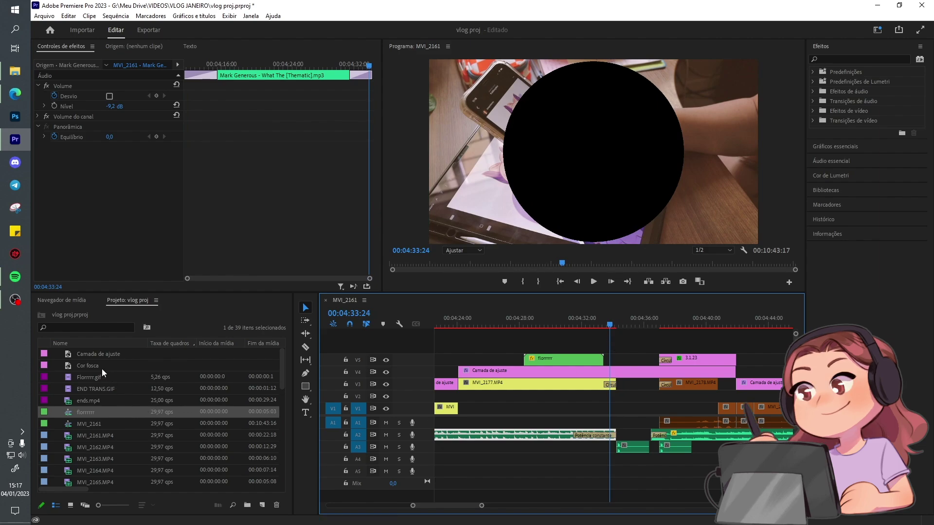
pyautogui.moveTo(102, 367); pyautogui.dragTo(603, 396)
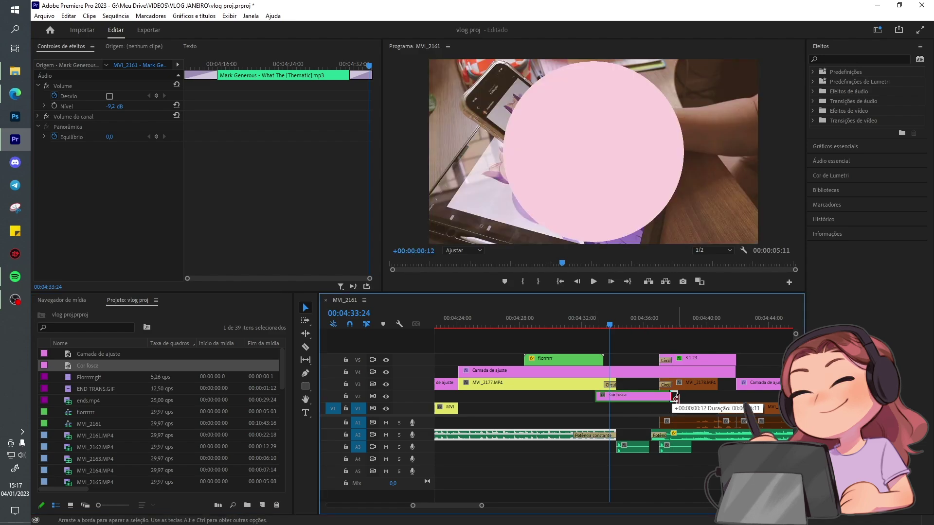
pyautogui.moveTo(660, 400); pyautogui.dragTo(660, 410)
# Move the florrrrr clip onto V2 above the matte and play it back
pyautogui.moveTo(612, 323); pyautogui.dragTo(607, 326)
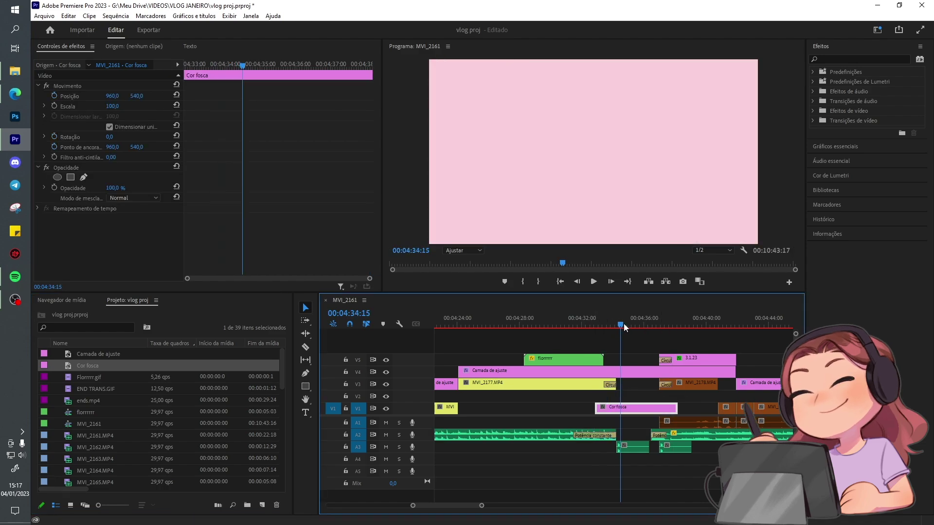
pyautogui.moveTo(565, 360); pyautogui.dragTo(640, 401)
pyautogui.click(599, 323)
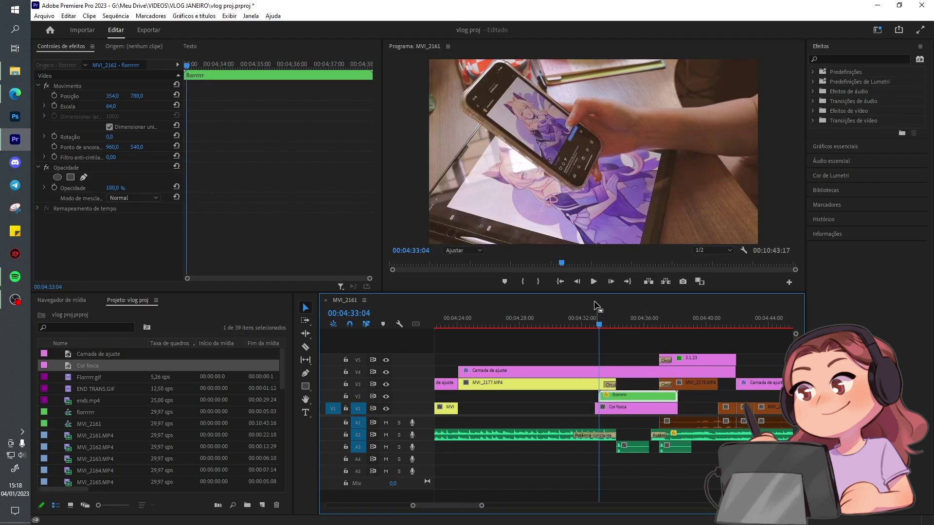
pyautogui.click(594, 283)
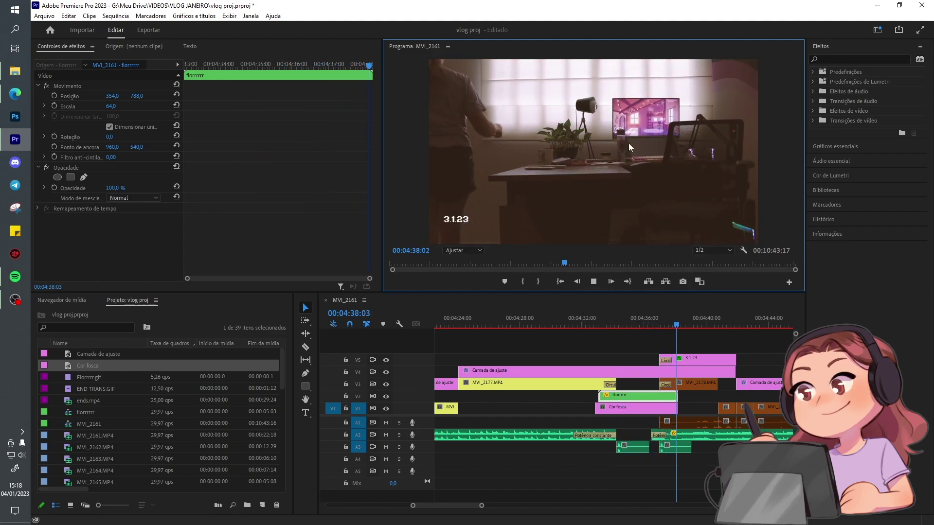
pyautogui.click(594, 282)
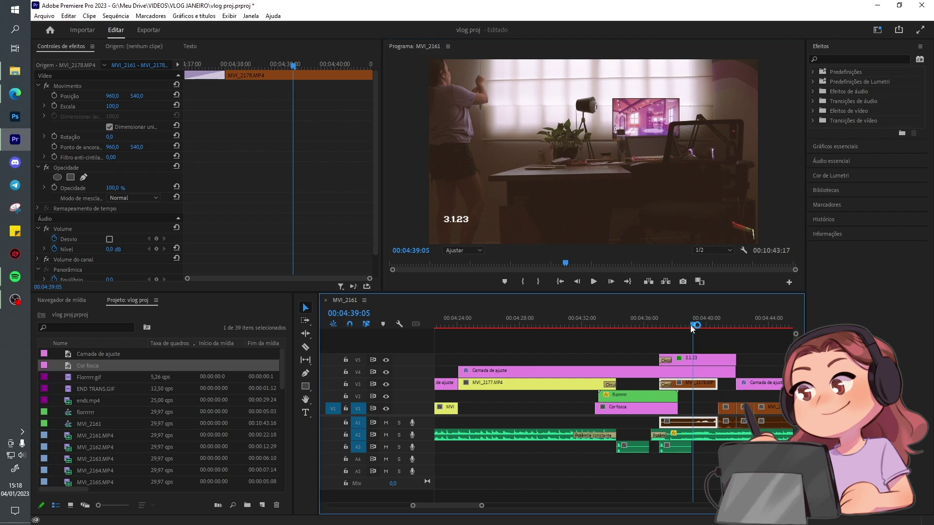
pyautogui.moveTo(690, 325)
pyautogui.mouseDown()
pyautogui.moveTo(618, 331)
pyautogui.moveTo(637, 326)
pyautogui.mouseUp()
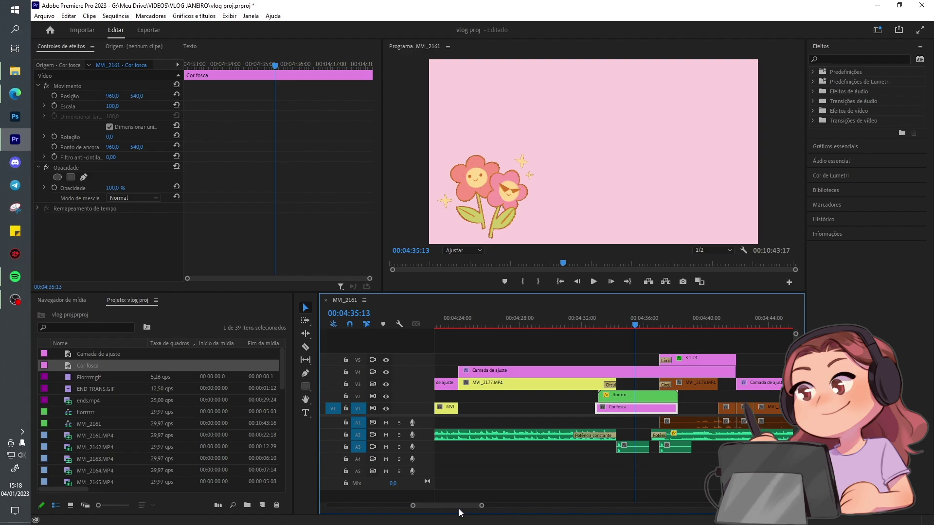
pyautogui.moveTo(459, 509)
pyautogui.mouseDown()
pyautogui.moveTo(517, 503)
pyautogui.moveTo(501, 504)
pyautogui.mouseUp()
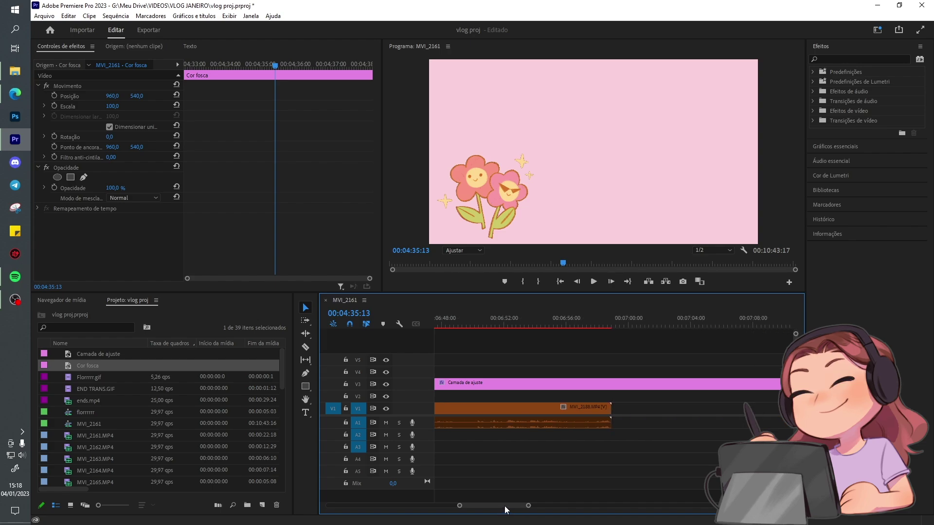
# Find the end of MVI_2188 and compare with the adjustment layer track hidden and shown
pyautogui.click(591, 411)
pyautogui.click(601, 326)
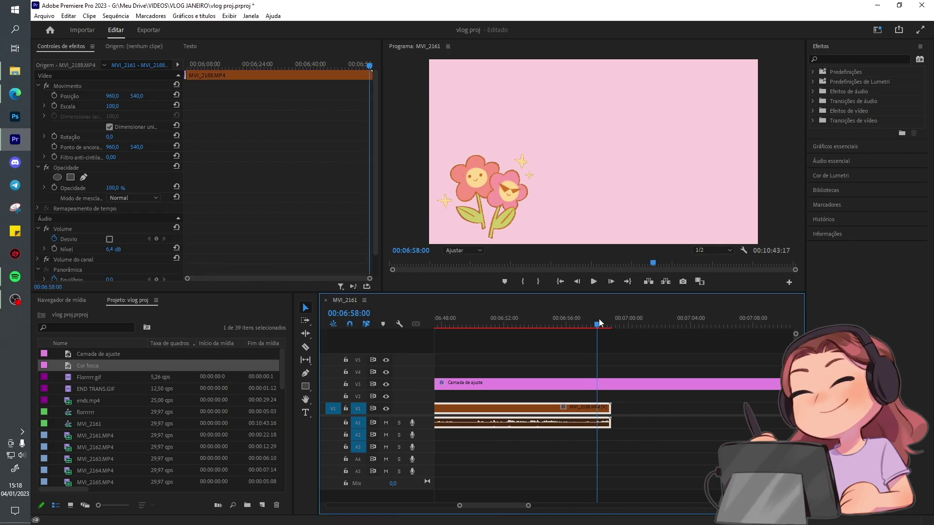
pyautogui.click(603, 328)
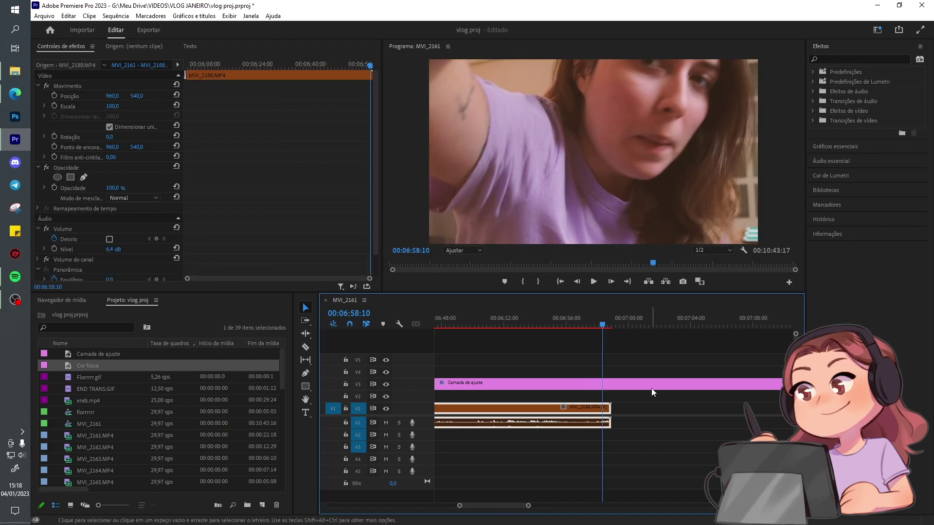
pyautogui.click(652, 392)
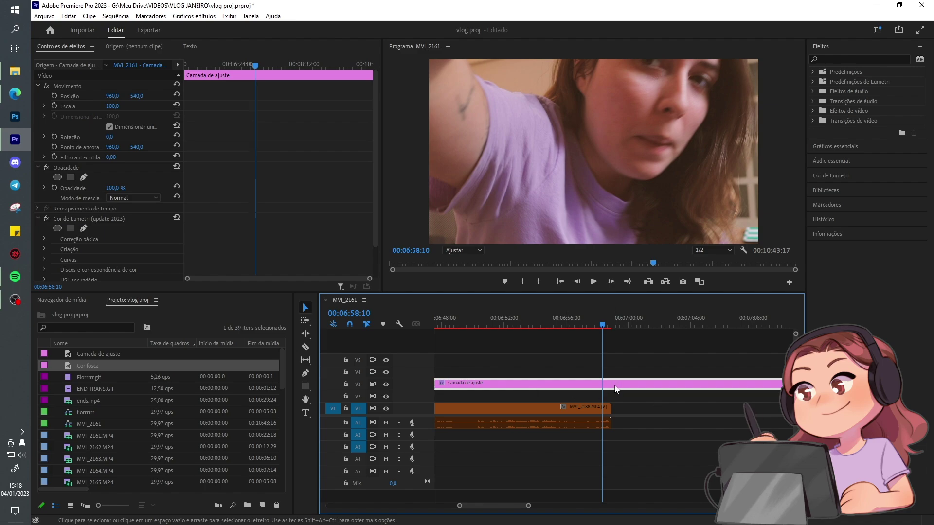
pyautogui.click(387, 384)
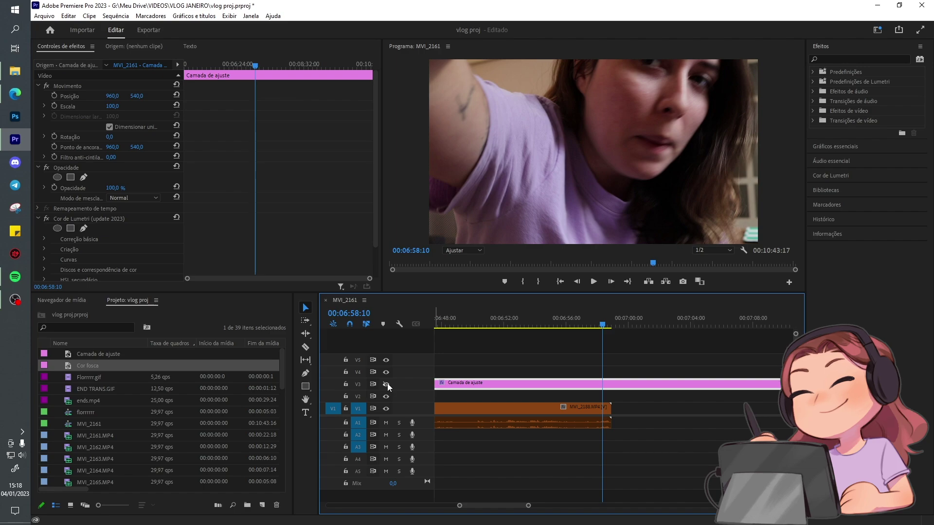
pyautogui.click(387, 384)
pyautogui.click(387, 385)
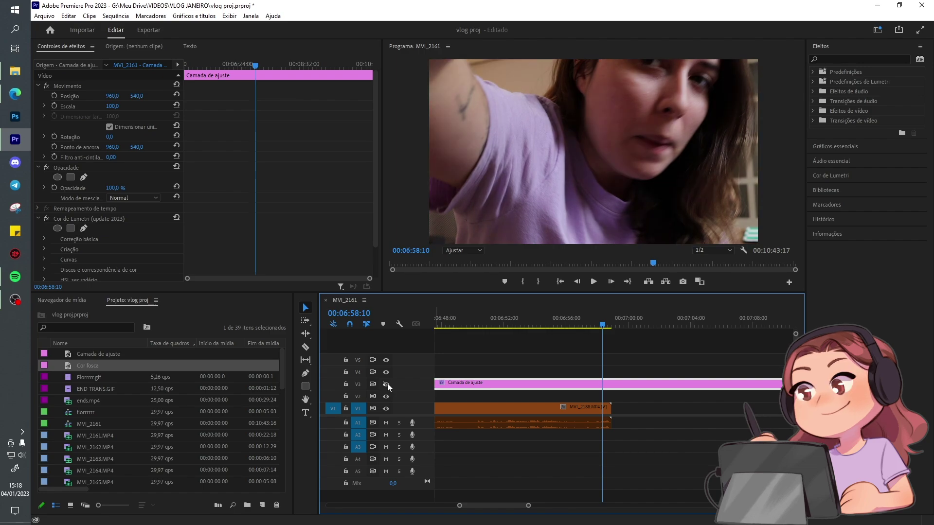
pyautogui.click(387, 385)
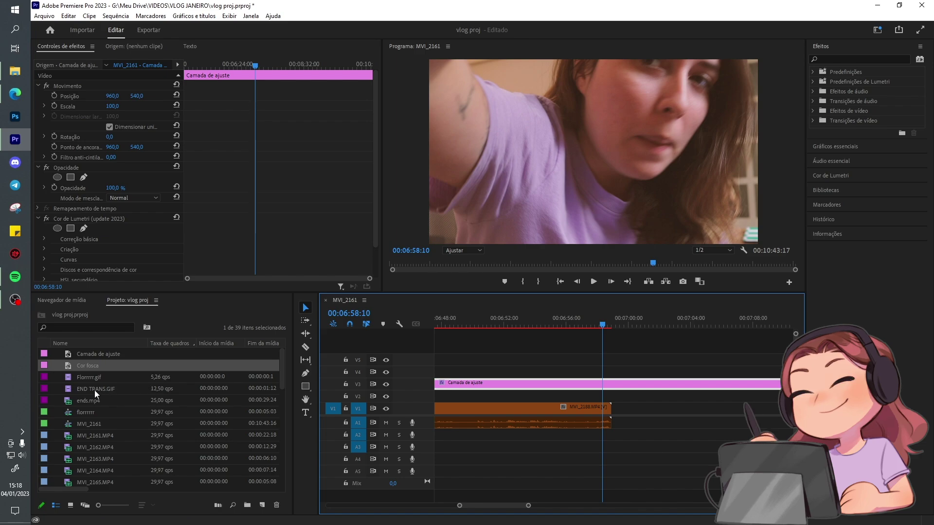
# Place END TRANS.GIF on V2 at the playhead and preview the sparkle
pyautogui.moveTo(111, 391); pyautogui.dragTo(605, 404)
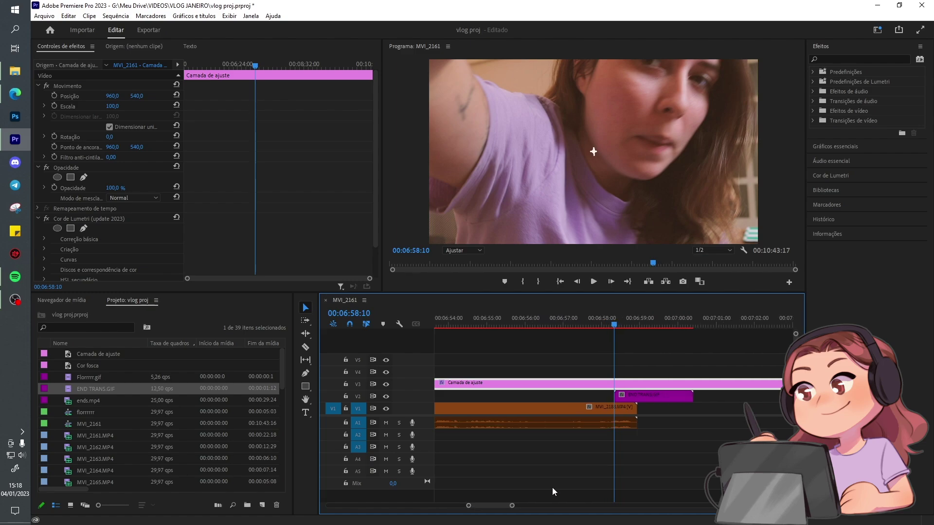
pyautogui.scroll(-2, 498, 503)
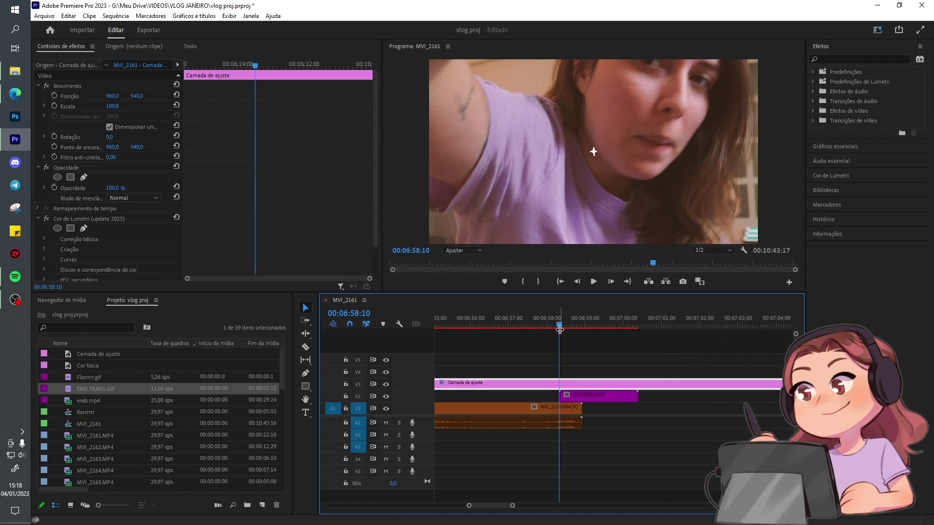
pyautogui.click(564, 324)
pyautogui.moveTo(565, 325); pyautogui.dragTo(596, 328)
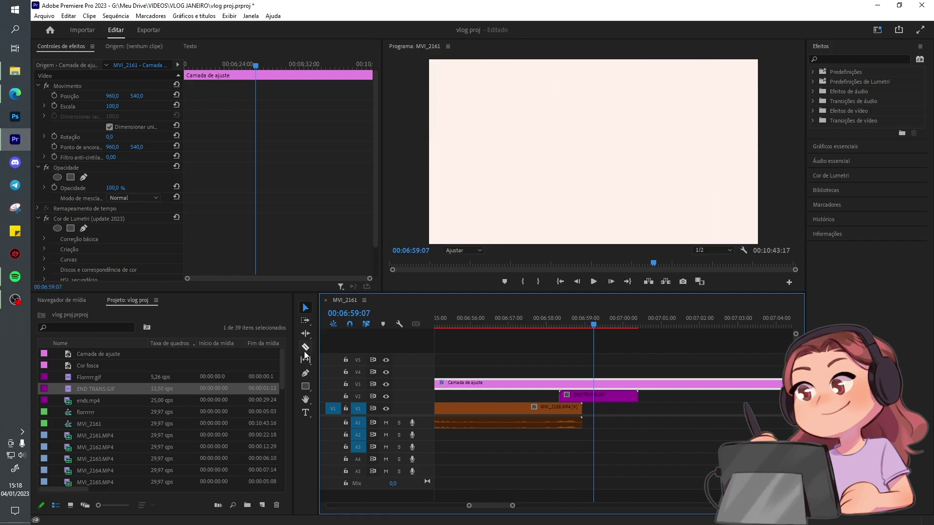
# Split the END TRANS clip and shift both pieces 9 frames earlier
pyautogui.click(594, 396)
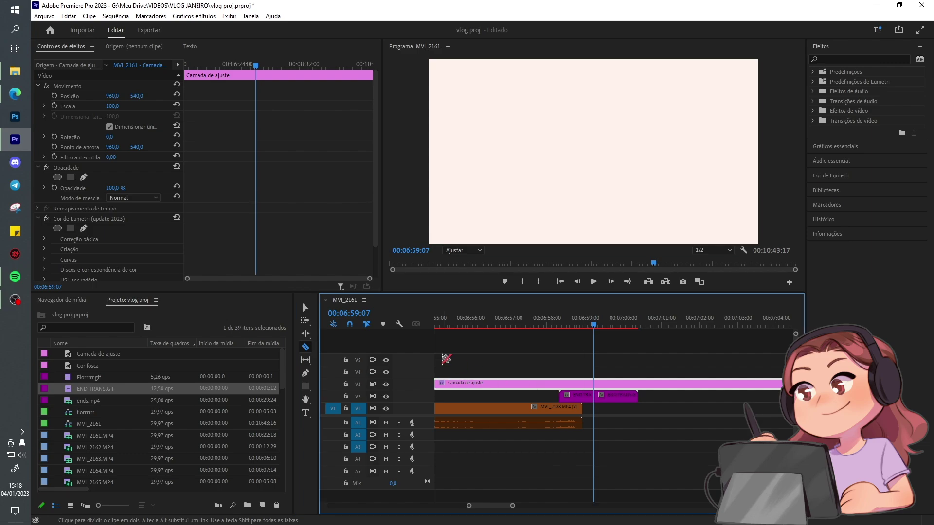
pyautogui.click(304, 306)
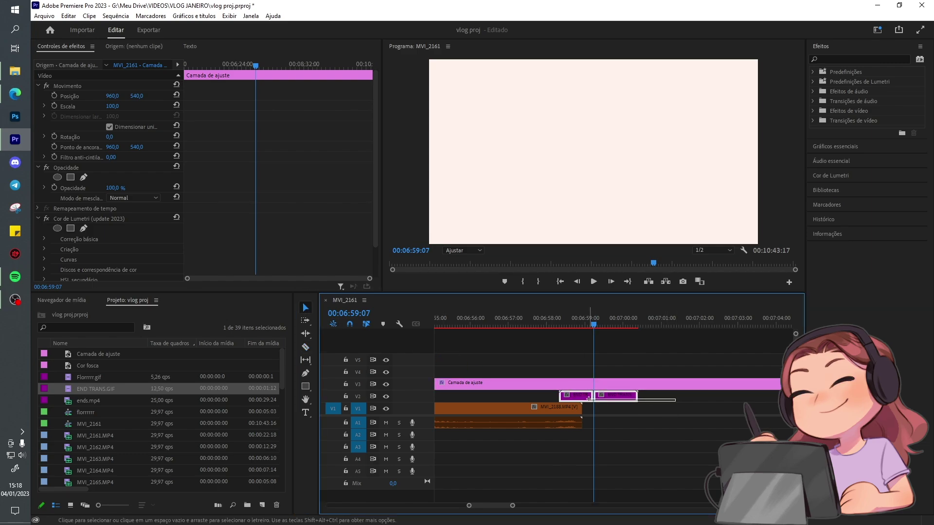
pyautogui.moveTo(645, 405); pyautogui.dragTo(614, 395)
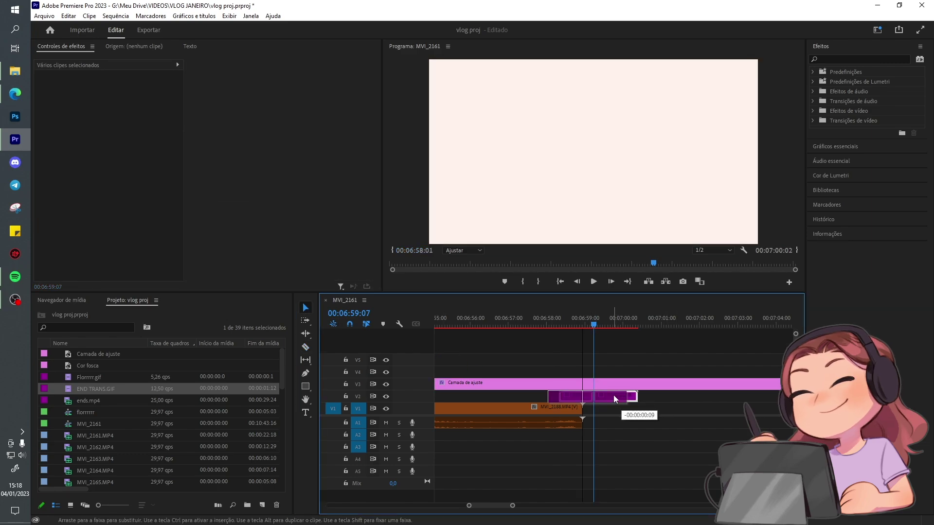
pyautogui.moveTo(594, 326)
pyautogui.mouseDown()
pyautogui.moveTo(571, 337)
pyautogui.moveTo(578, 324)
pyautogui.mouseUp()
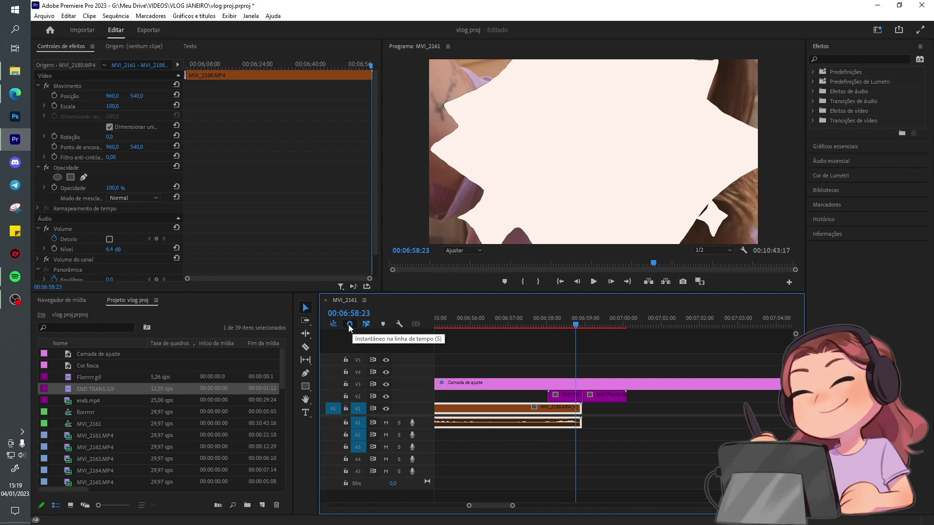
pyautogui.moveTo(576, 326)
pyautogui.mouseDown()
pyautogui.moveTo(609, 328)
pyautogui.moveTo(565, 332)
pyautogui.mouseUp()
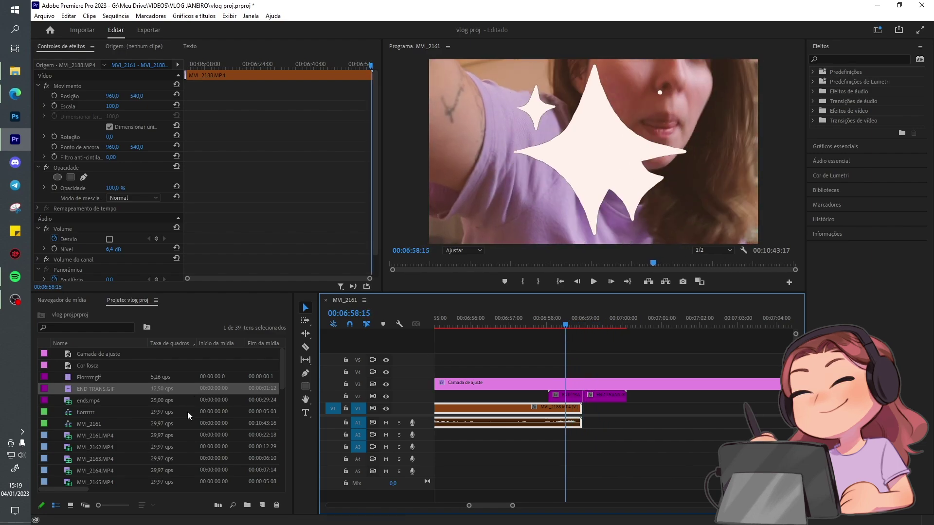
pyautogui.scroll(-1, 188, 411)
# Place MVI_2165.MP4 after MVI_2188 on V1/A1 and preview the sparkle transition into the teacup shot
pyautogui.moveTo(109, 448)
pyautogui.mouseDown()
pyautogui.moveTo(599, 426)
pyautogui.moveTo(587, 424)
pyautogui.mouseUp()
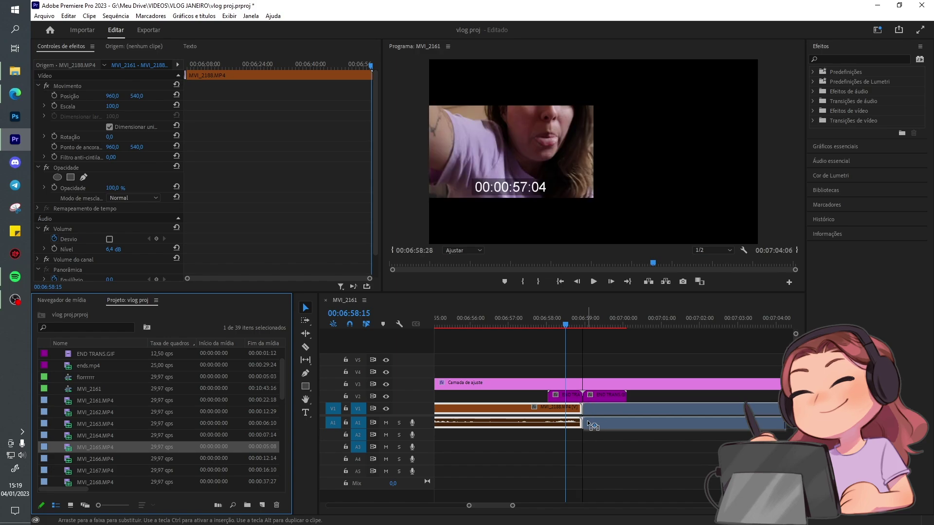
pyautogui.click(593, 283)
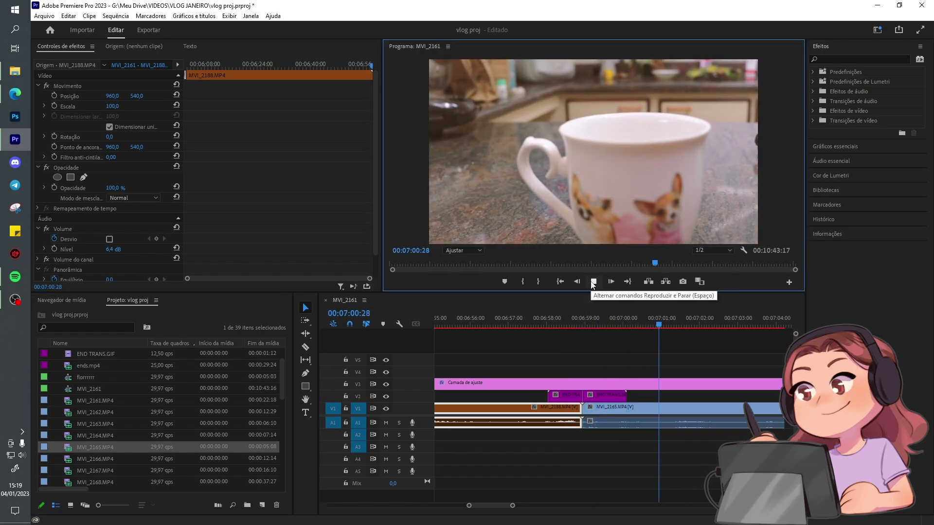
pyautogui.click(593, 282)
pyautogui.moveTo(584, 321); pyautogui.dragTo(547, 320)
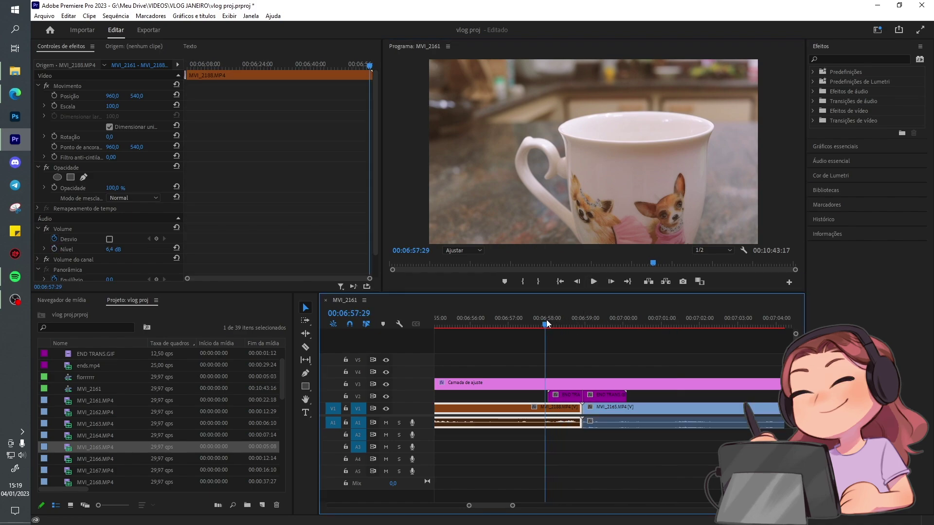
pyautogui.click(594, 282)
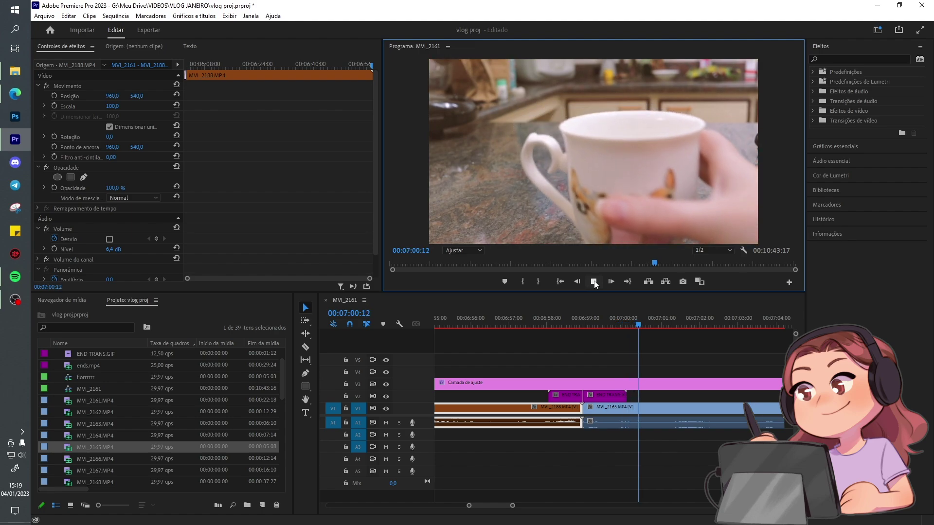
pyautogui.click(594, 283)
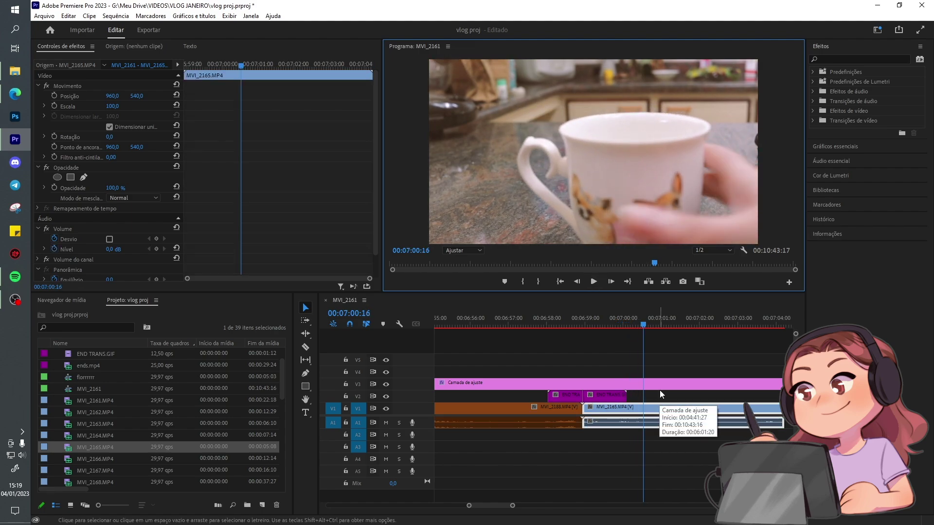